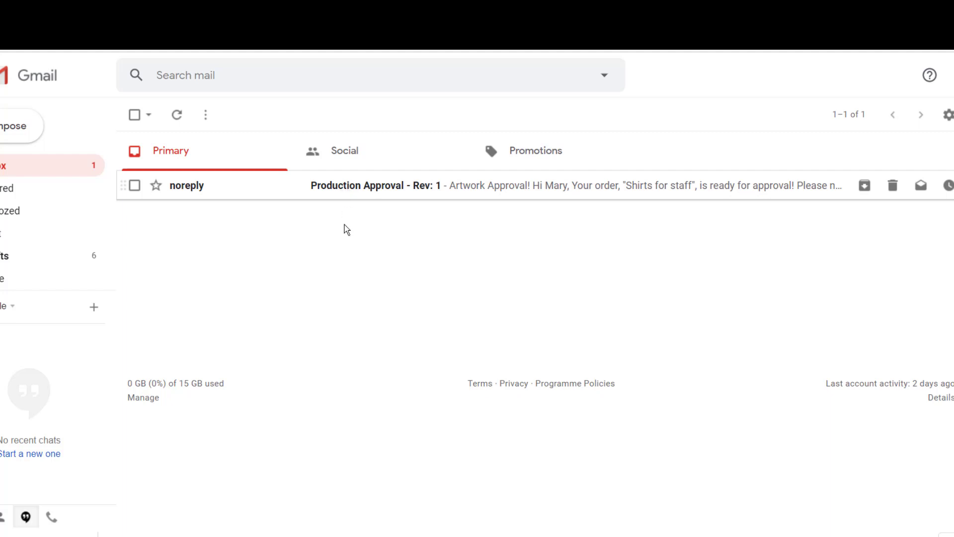
Step: Open the production approval from the artwork approval email and review the images, imprint spec and colors of design EMB-MAR0001-5
{"action": "scroll", "coordinate": [588, 291], "scroll_direction": "down", "scroll_amount": 3}
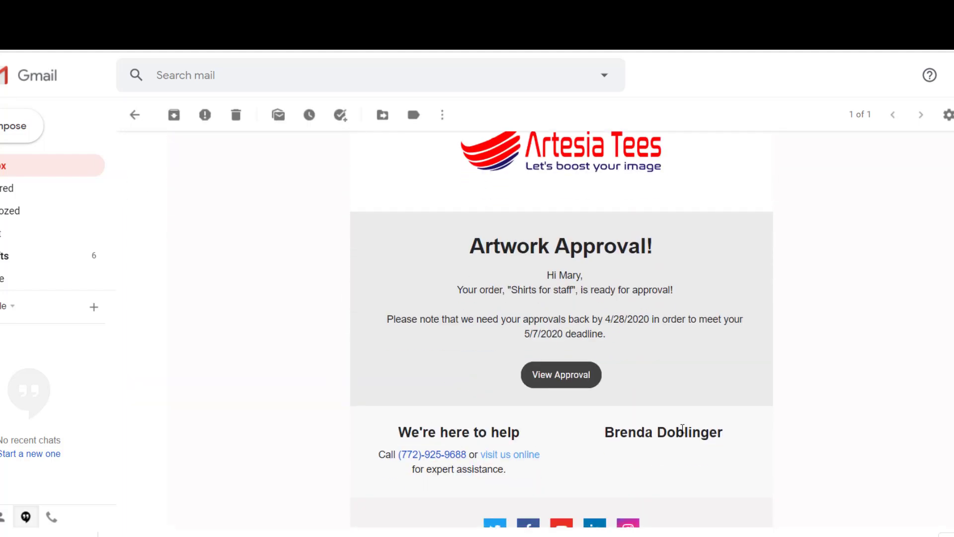
{"action": "left_click", "coordinate": [549, 379]}
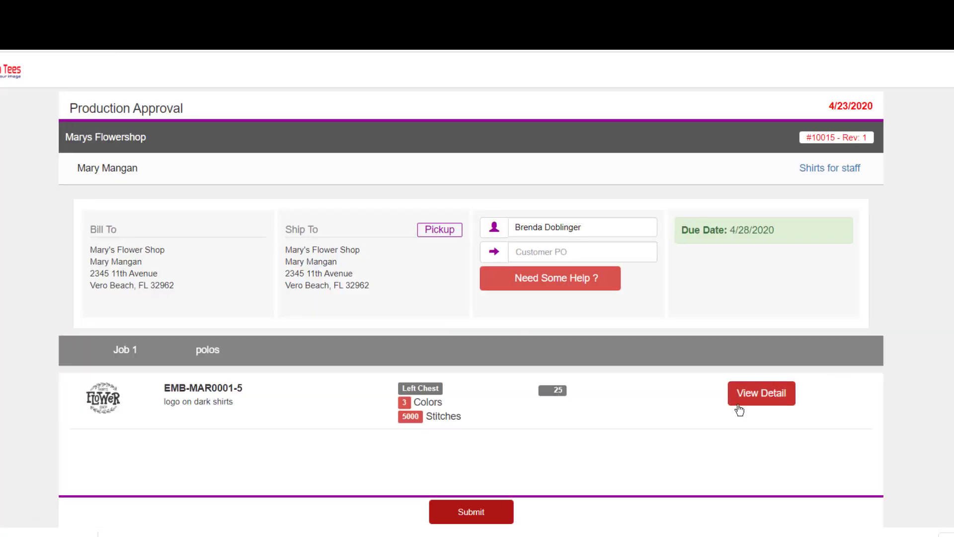
{"action": "left_click", "coordinate": [770, 396]}
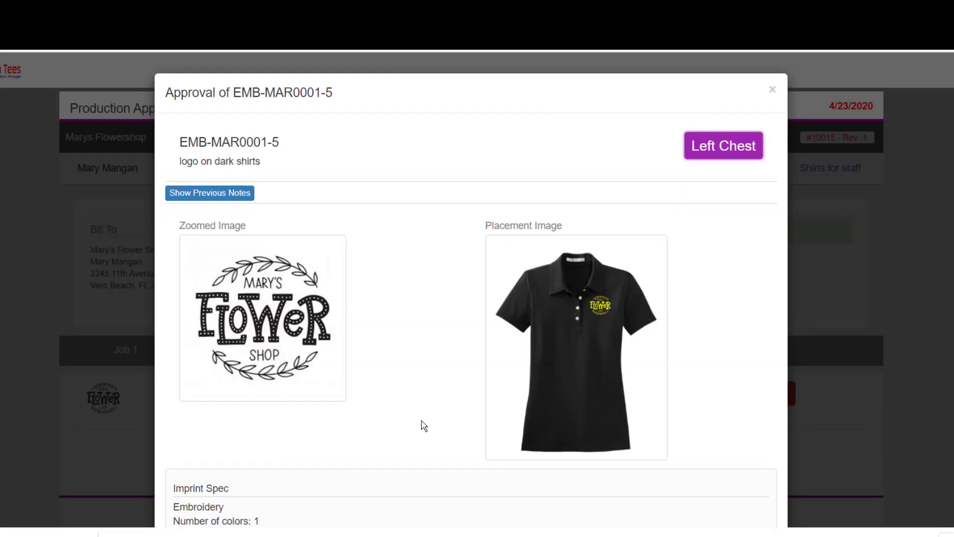
{"action": "scroll", "coordinate": [422, 423], "scroll_direction": "down", "scroll_amount": 2}
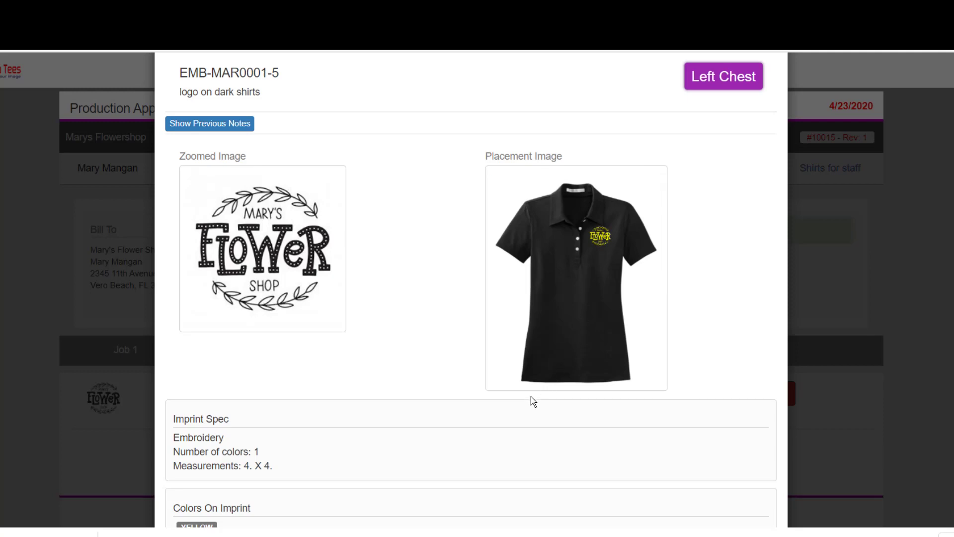
{"action": "scroll", "coordinate": [528, 395], "scroll_direction": "down", "scroll_amount": 2}
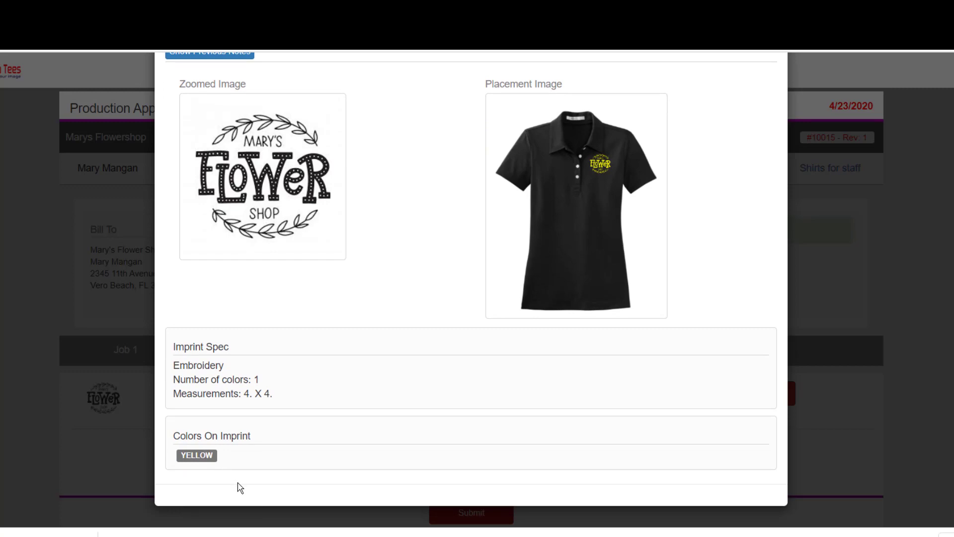
{"action": "scroll", "coordinate": [681, 318], "scroll_direction": "up", "scroll_amount": 3}
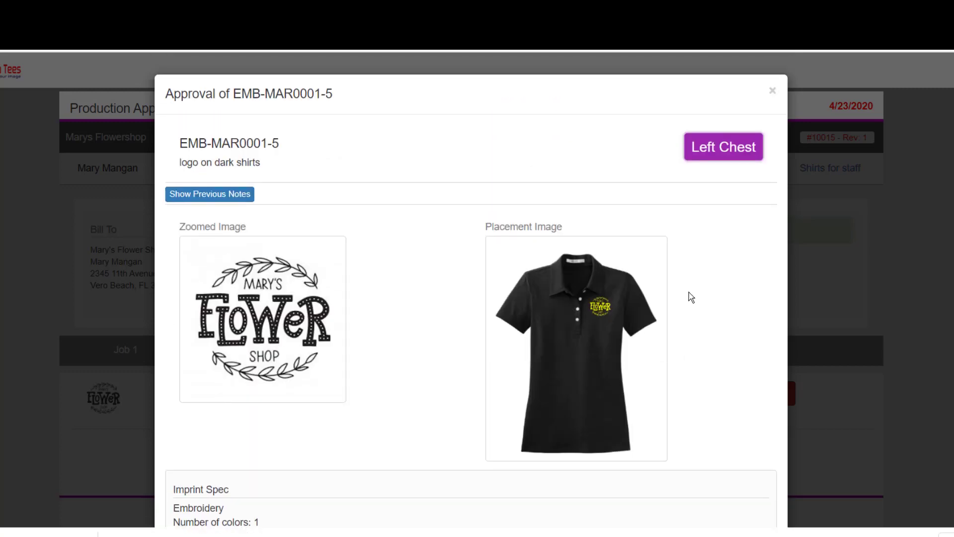
{"action": "left_click", "coordinate": [772, 91]}
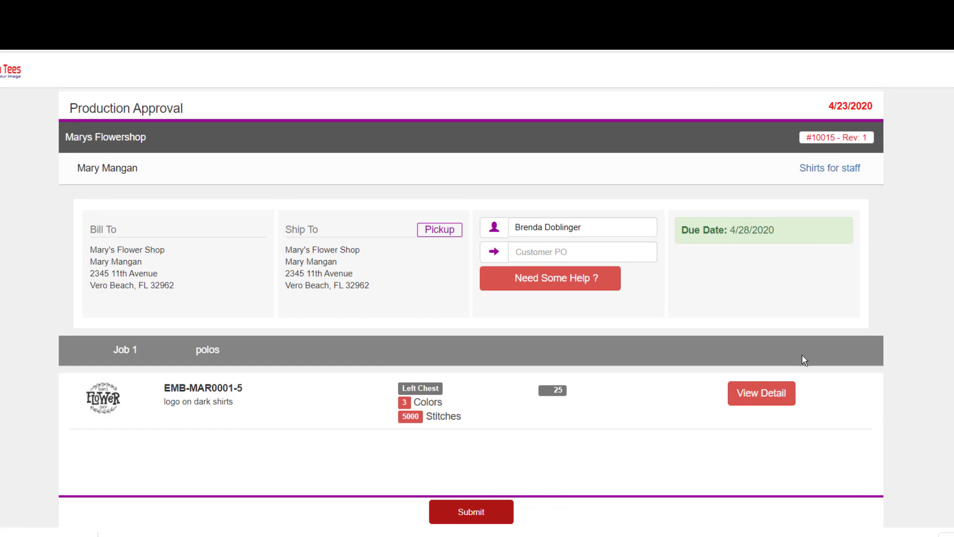
Step: Reject the production approval with the comment "I would like to see this in pink thread rather than yellow" and dismiss the confirmation
{"action": "left_click", "coordinate": [499, 515]}
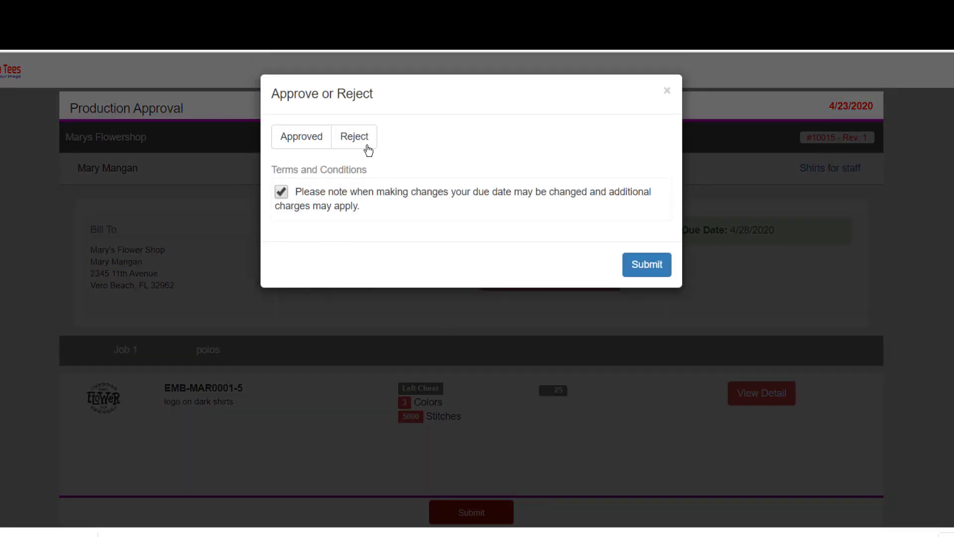
{"action": "left_click", "coordinate": [366, 140]}
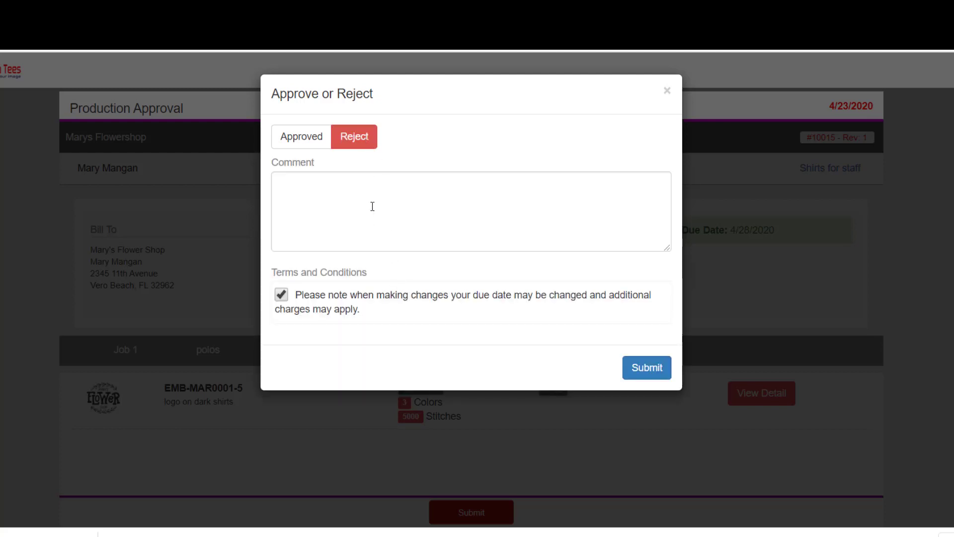
{"action": "left_click", "coordinate": [394, 201]}
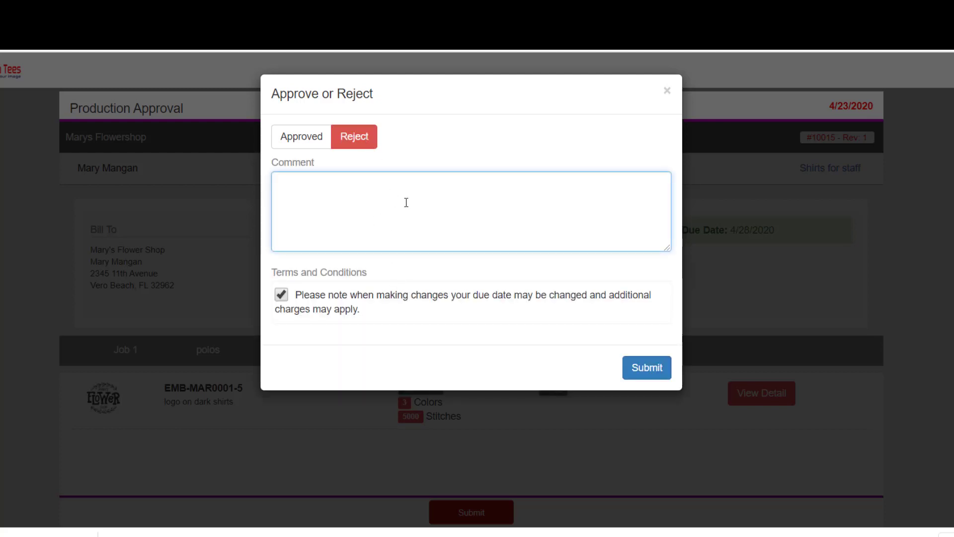
{"action": "type", "text": "I would li"}
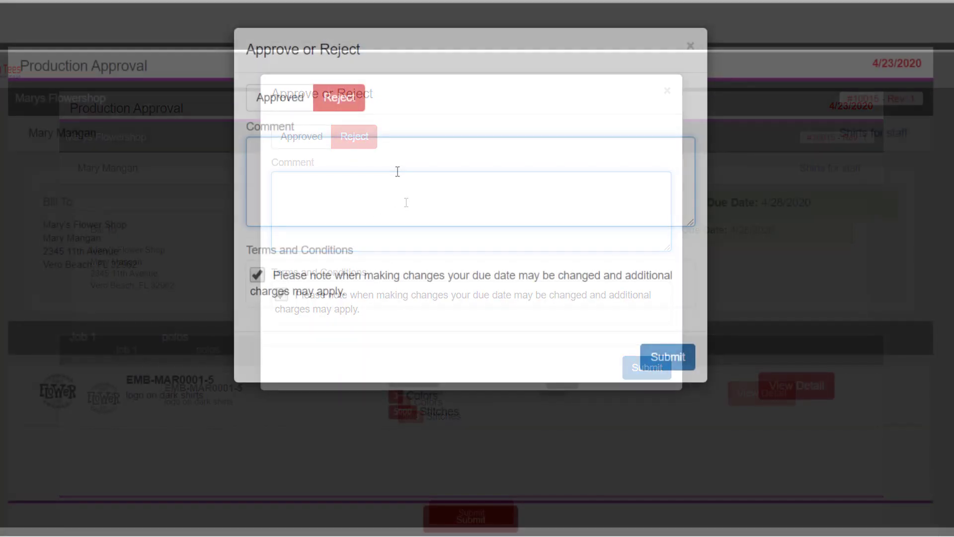
{"action": "type", "text": "ke to see"}
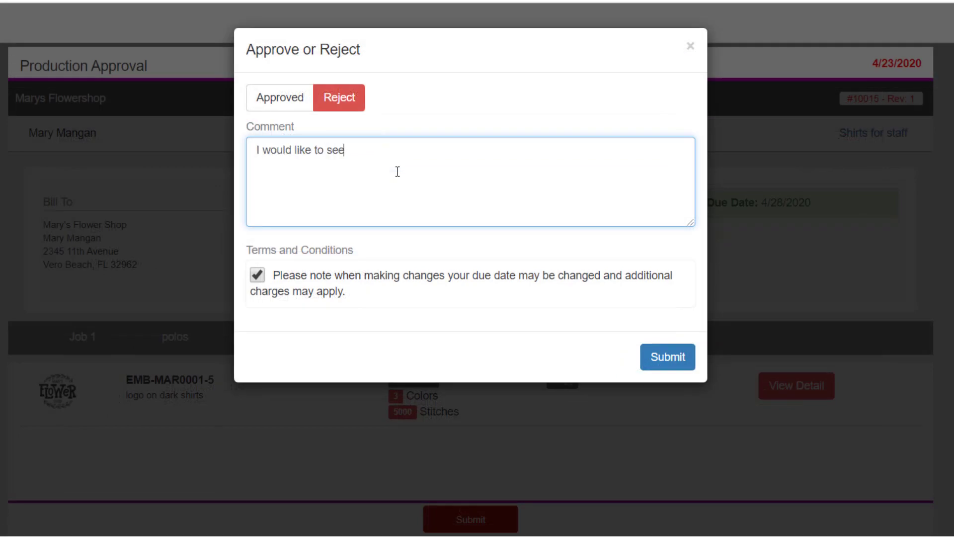
{"action": "type", "text": " this in pink threa"}
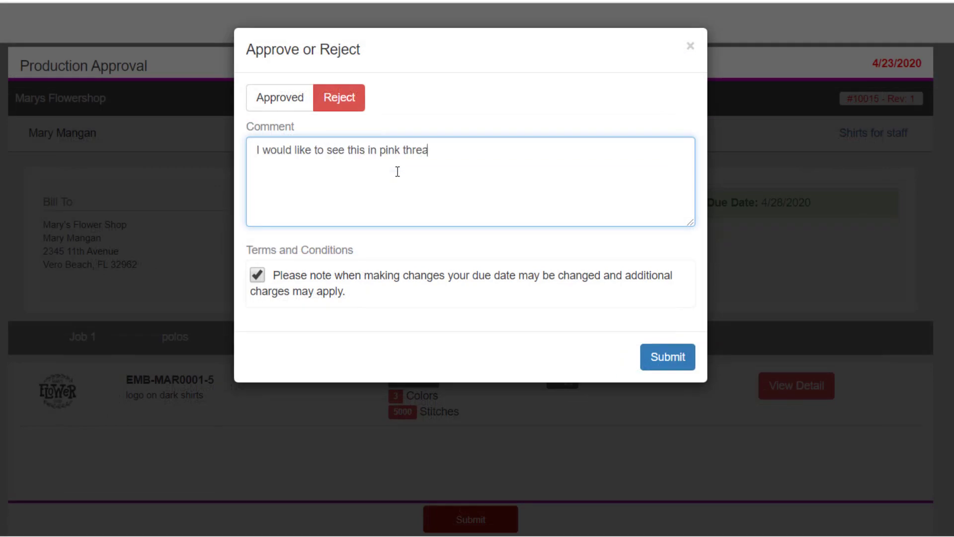
{"action": "type", "text": "d rather than yellow"}
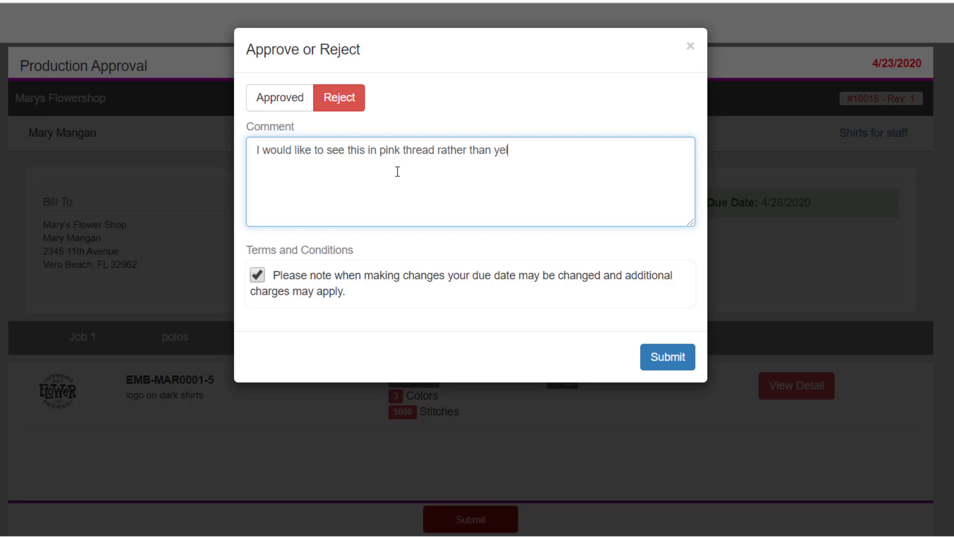
{"action": "left_click", "coordinate": [673, 368]}
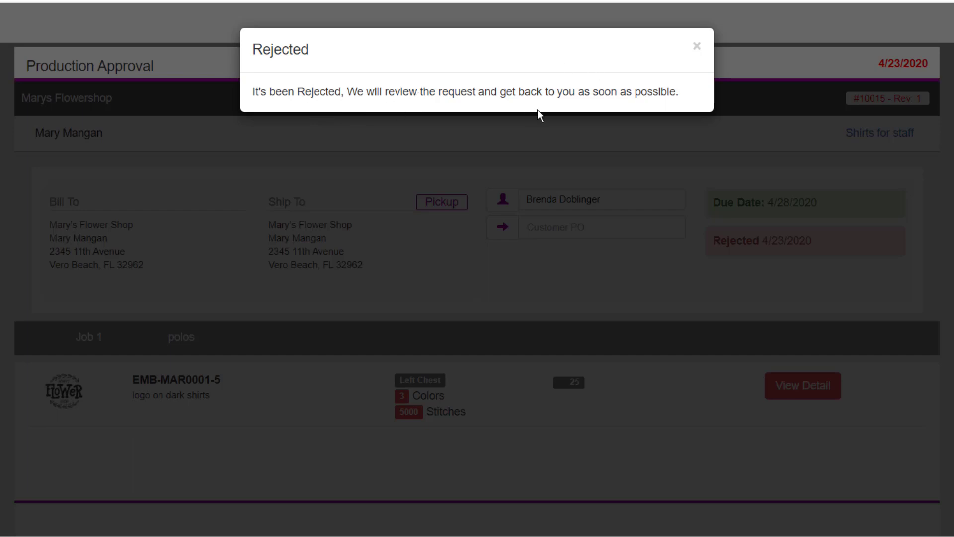
{"action": "left_click", "coordinate": [696, 46]}
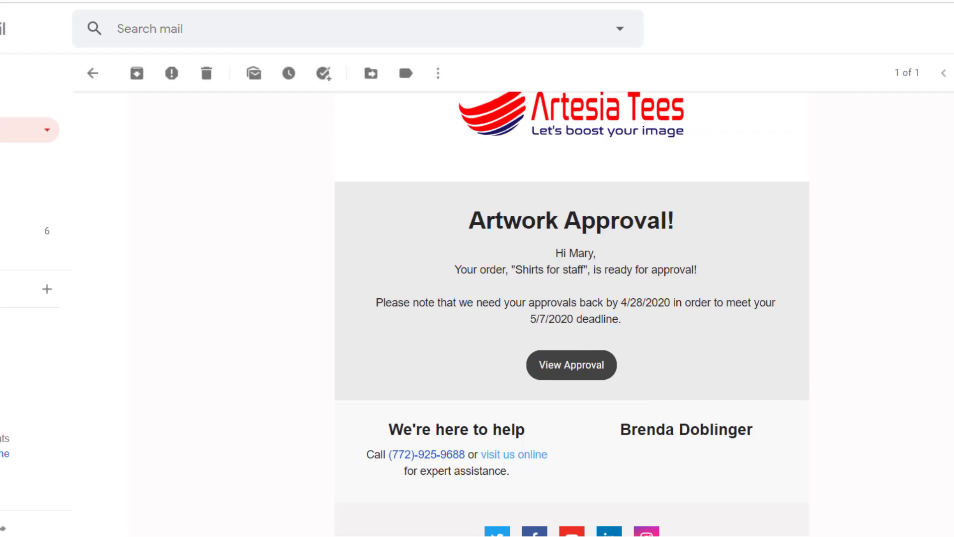
Step: Return to the Gmail inbox and read the "Got it ! Working on your request." email, including the final art approval date
{"action": "left_click", "coordinate": [30, 130]}
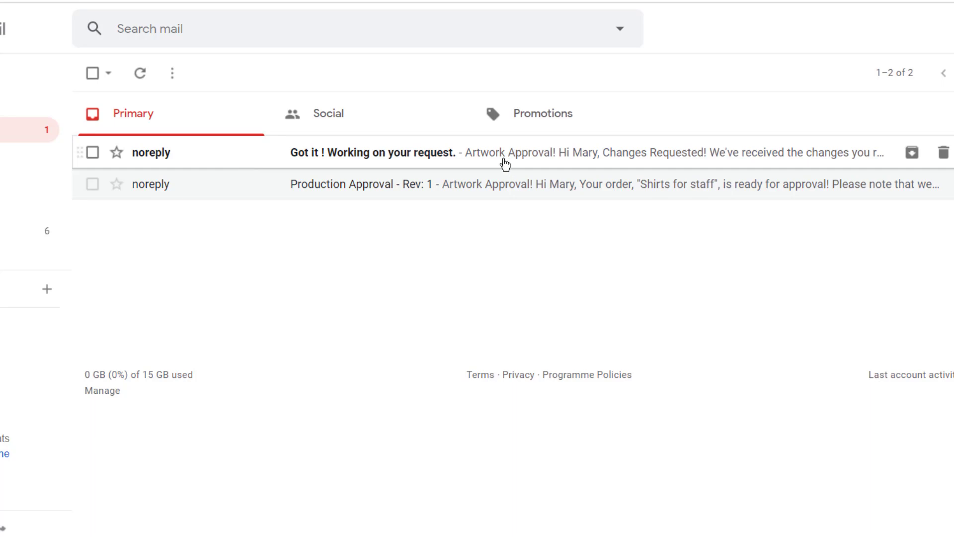
{"action": "left_click", "coordinate": [430, 154]}
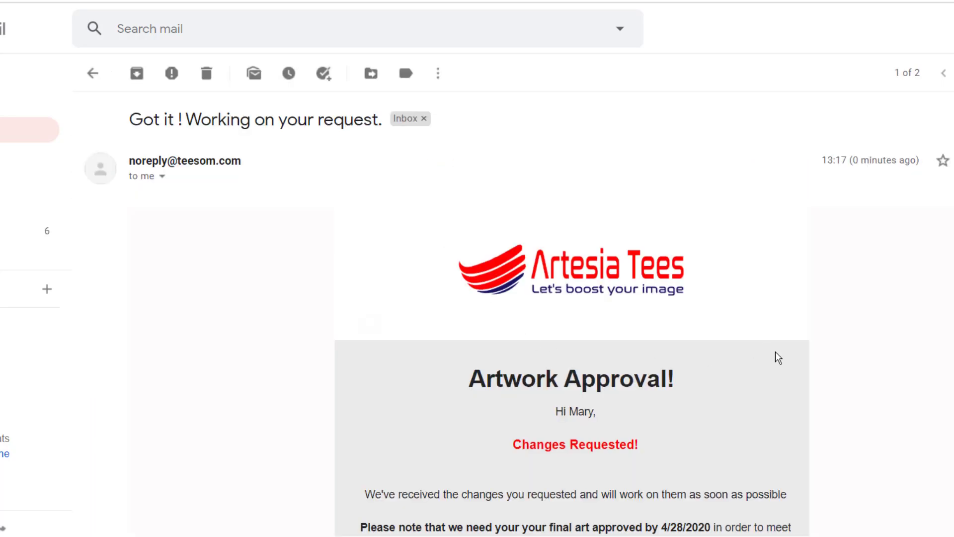
{"action": "scroll", "coordinate": [790, 338], "scroll_direction": "down", "scroll_amount": 5}
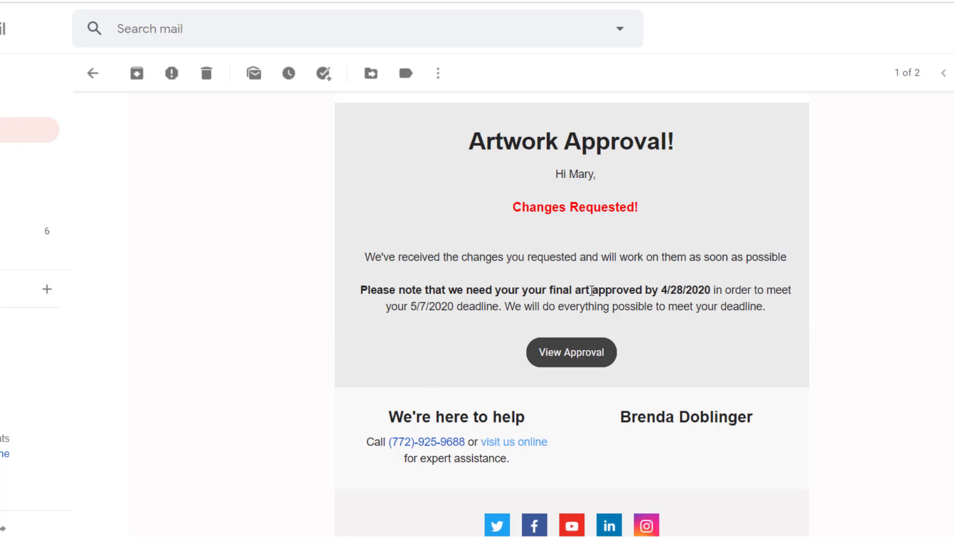
{"action": "left_click_drag", "start_coordinate": [577, 292], "coordinate": [732, 290]}
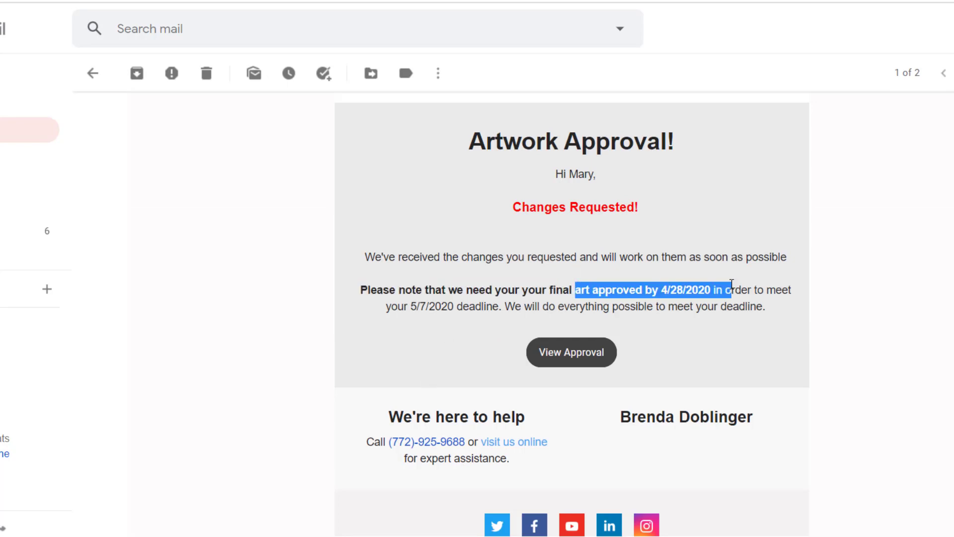
{"action": "left_click", "coordinate": [904, 307]}
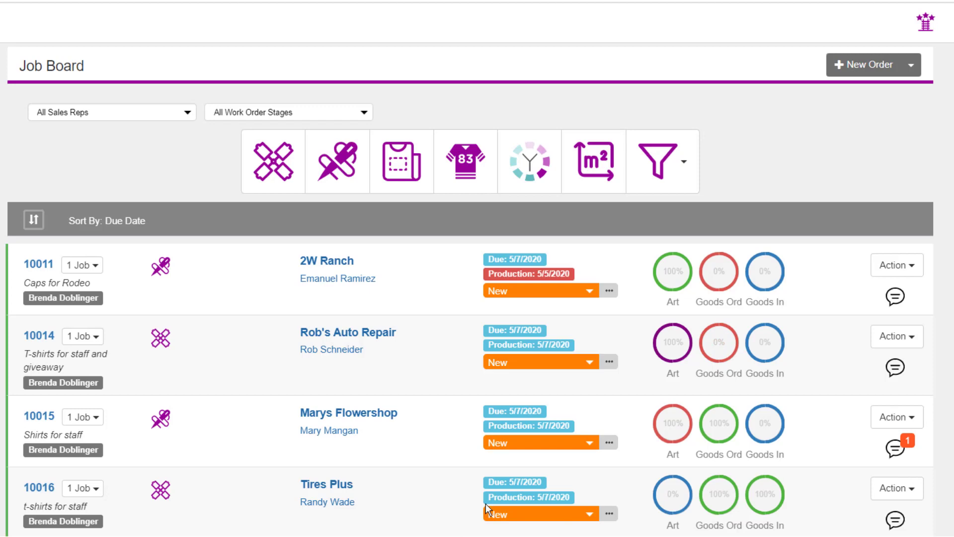
Step: On the Teesom Job Board, read the customer's new comment in the Marys Flowershop order notes and close the notes
{"action": "left_click", "coordinate": [896, 450]}
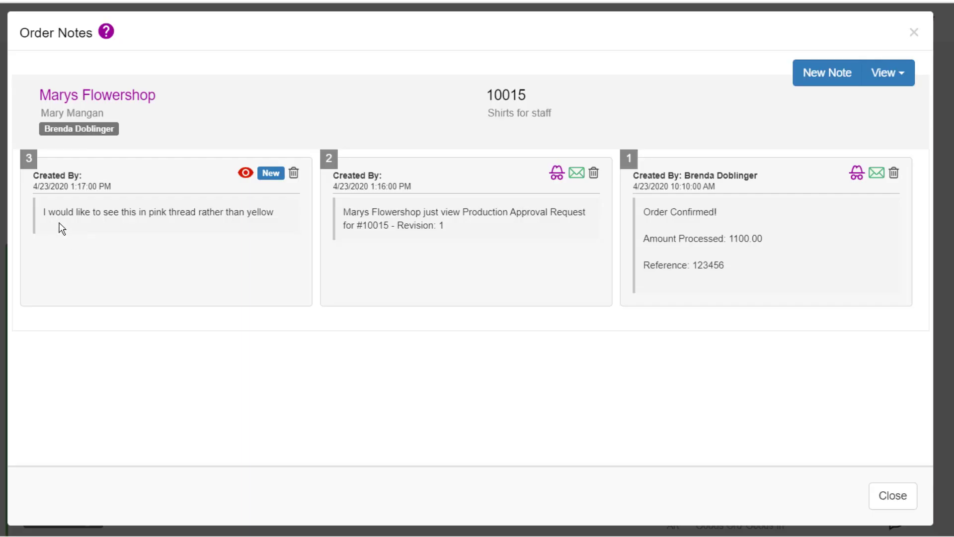
{"action": "left_click_drag", "start_coordinate": [60, 223], "coordinate": [230, 223]}
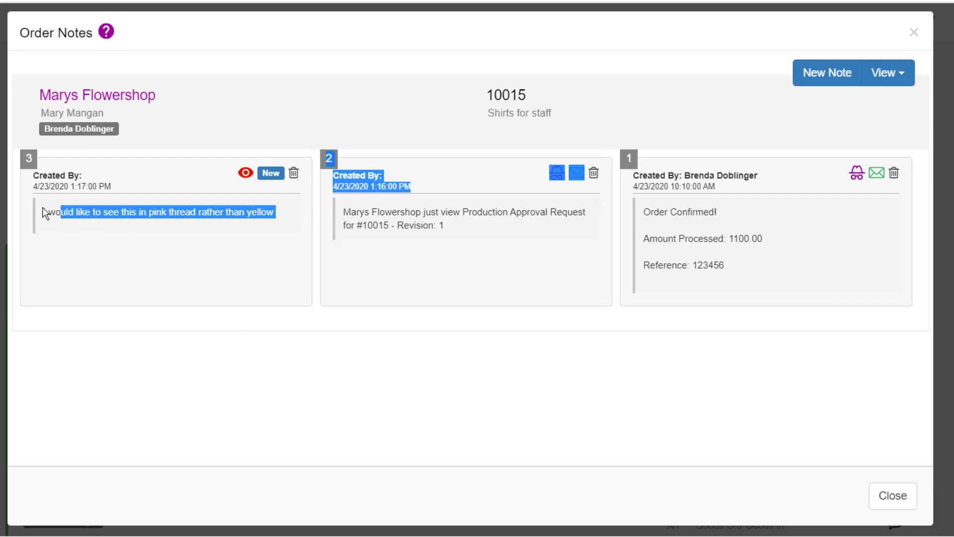
{"action": "left_click_drag", "start_coordinate": [44, 212], "coordinate": [296, 216]}
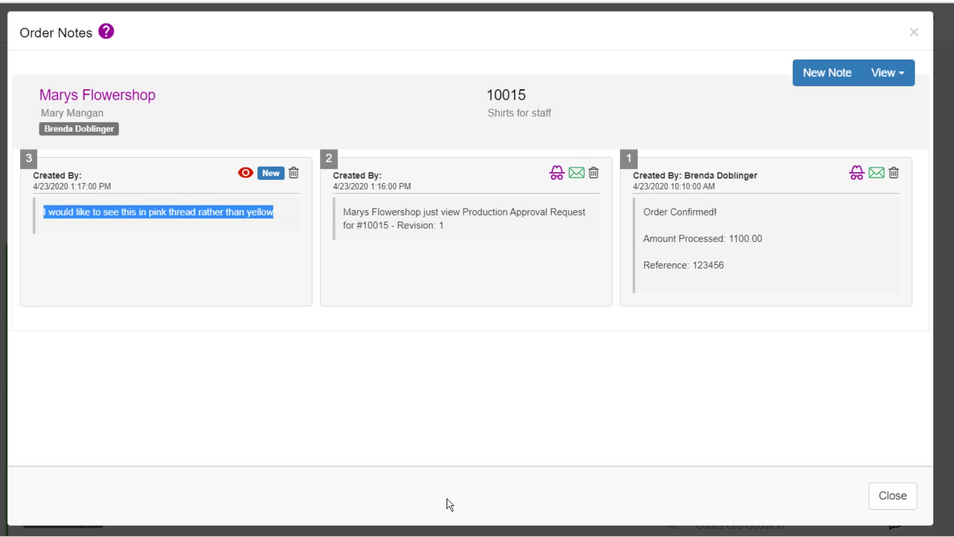
{"action": "left_click", "coordinate": [892, 502]}
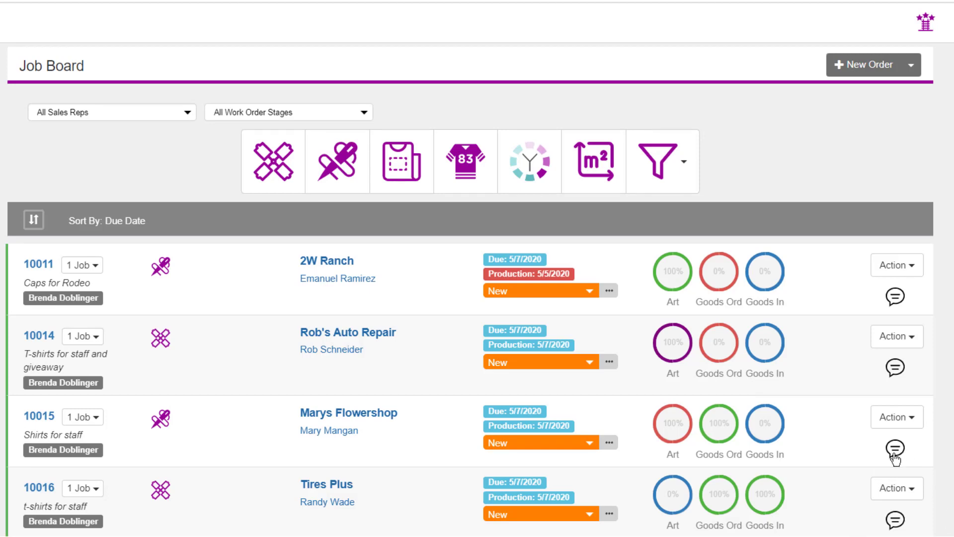
{"action": "left_click", "coordinate": [895, 449]}
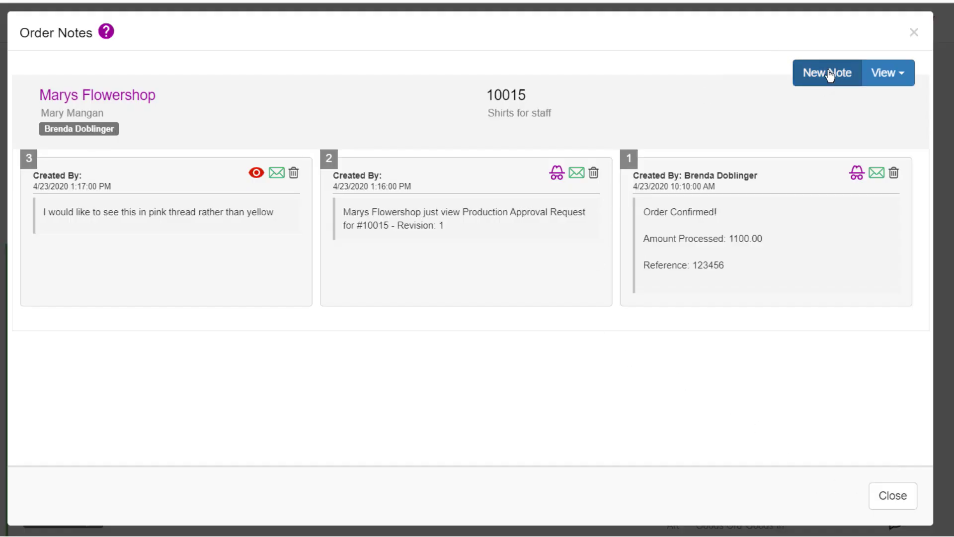
{"action": "left_click", "coordinate": [829, 73]}
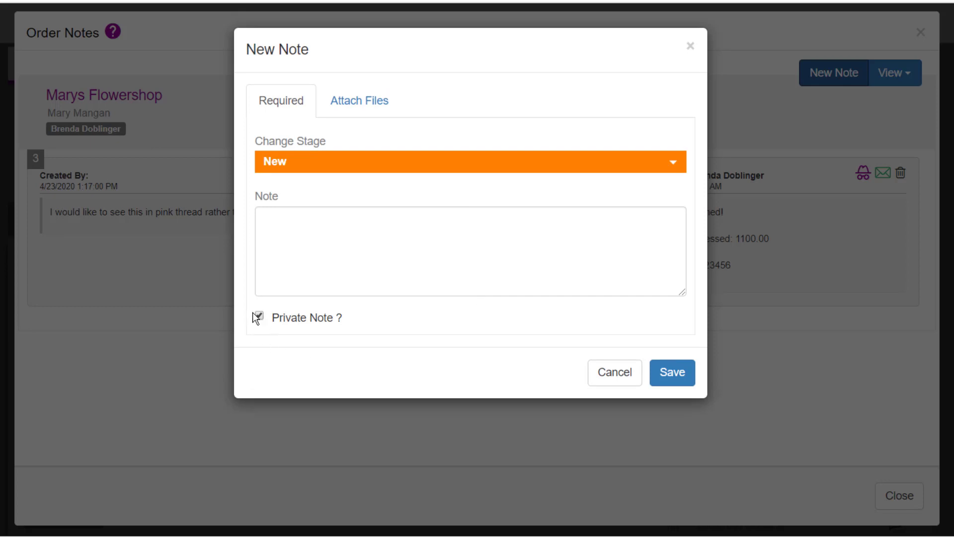
{"action": "left_click", "coordinate": [258, 316]}
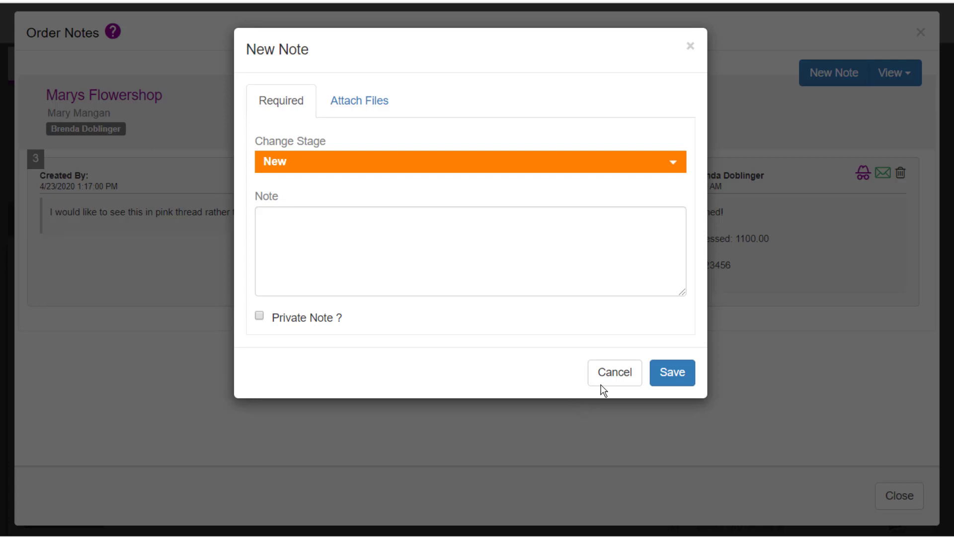
{"action": "left_click", "coordinate": [621, 377]}
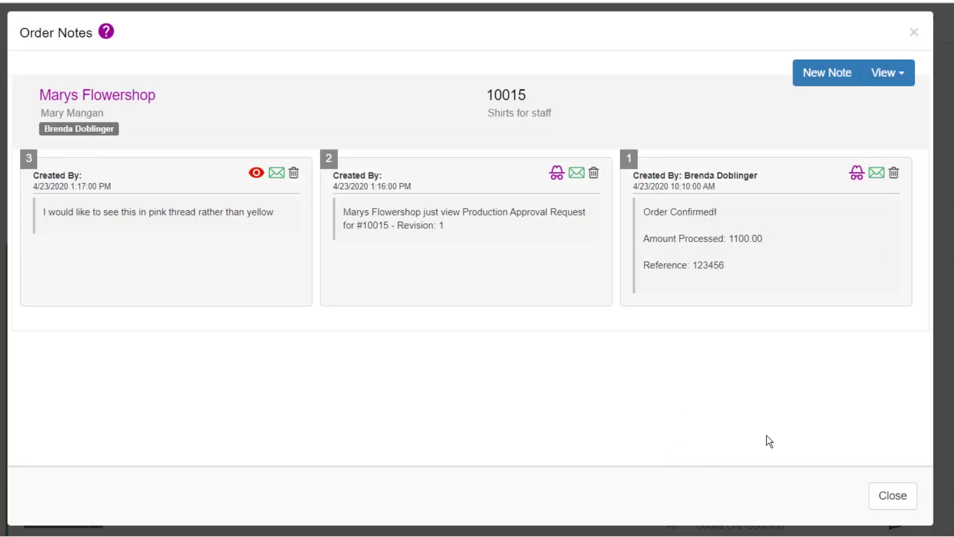
{"action": "left_click", "coordinate": [901, 499]}
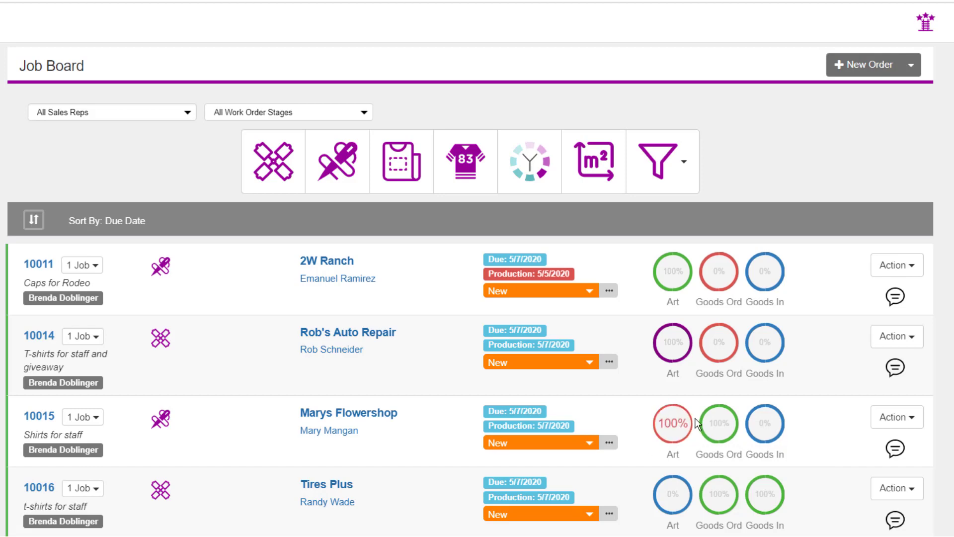
Step: Open the Marys Flowershop artwork and replace its placement image with "Left chest logo on shirt in pink.png" from the Mary's Flower Shop folder
{"action": "mouse_move", "coordinate": [673, 413]}
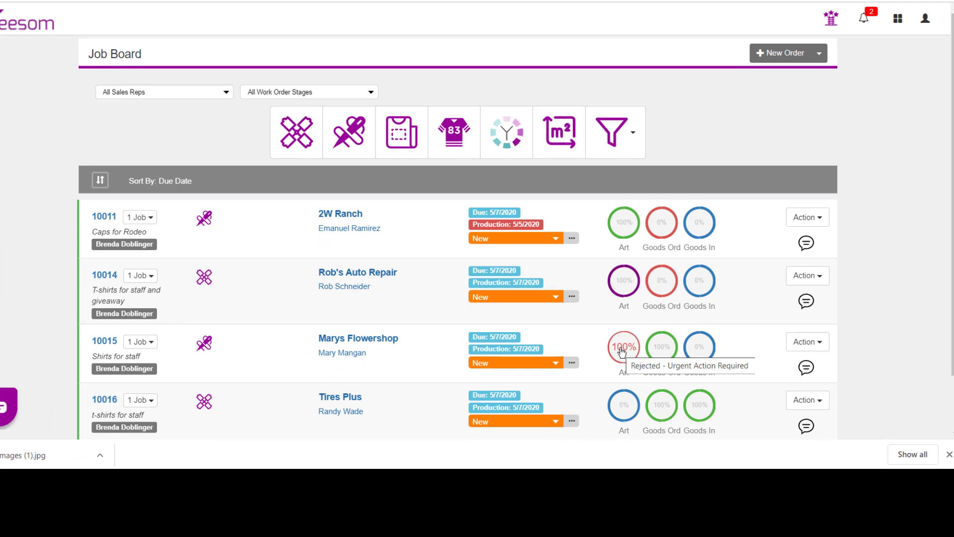
{"action": "left_click", "coordinate": [622, 349]}
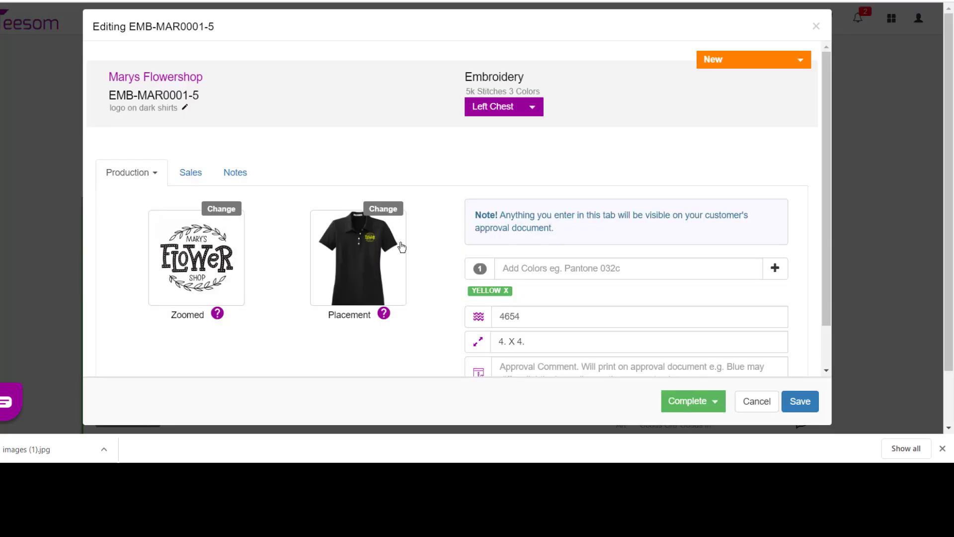
{"action": "left_click", "coordinate": [383, 211]}
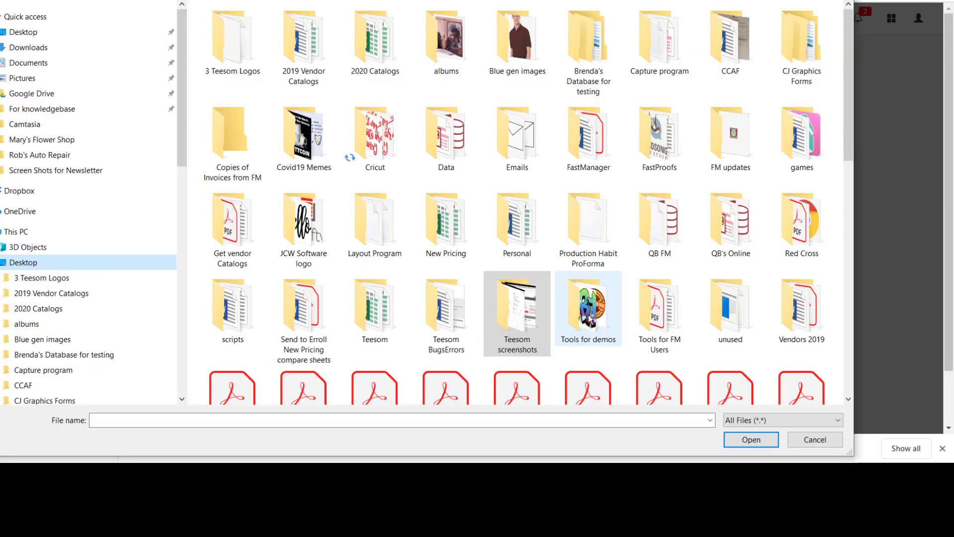
{"action": "double_click", "coordinate": [588, 321]}
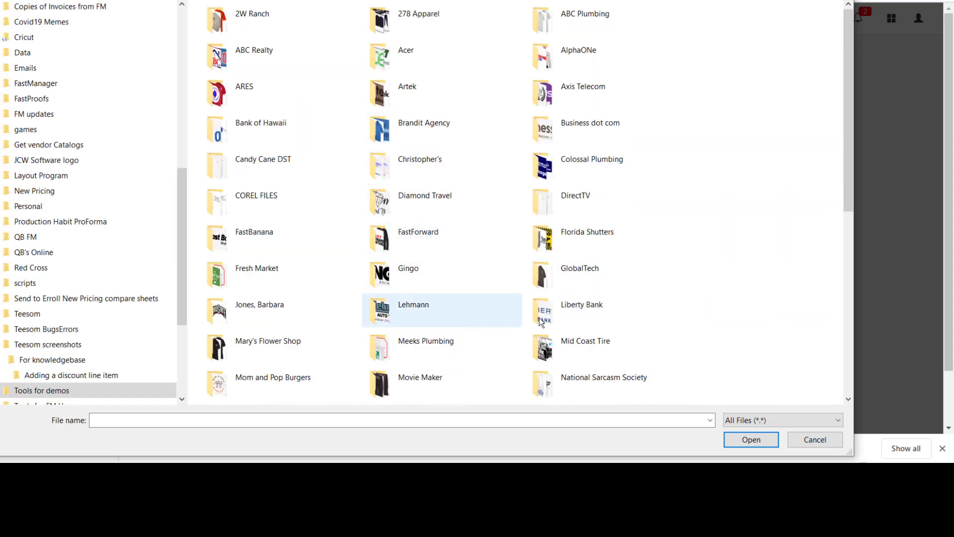
{"action": "double_click", "coordinate": [250, 360]}
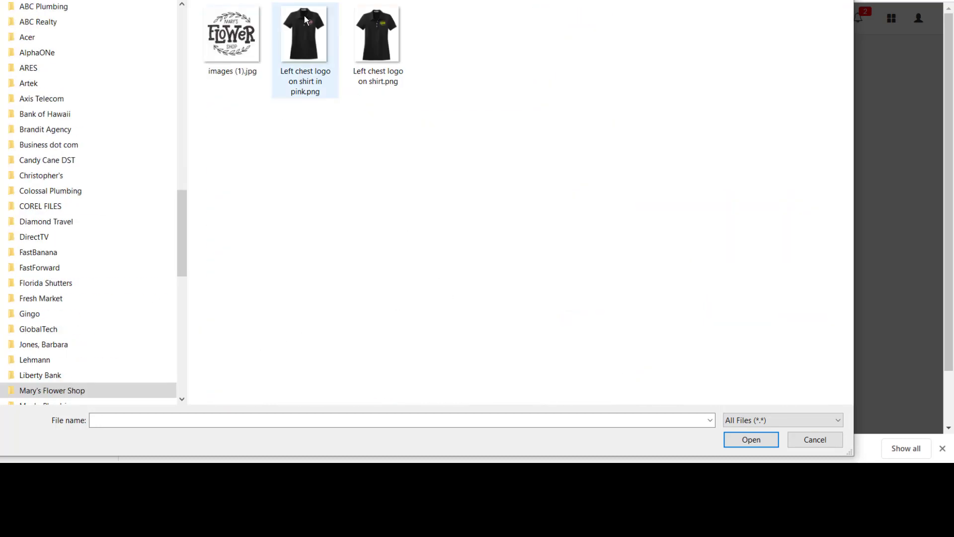
{"action": "left_click", "coordinate": [334, 51]}
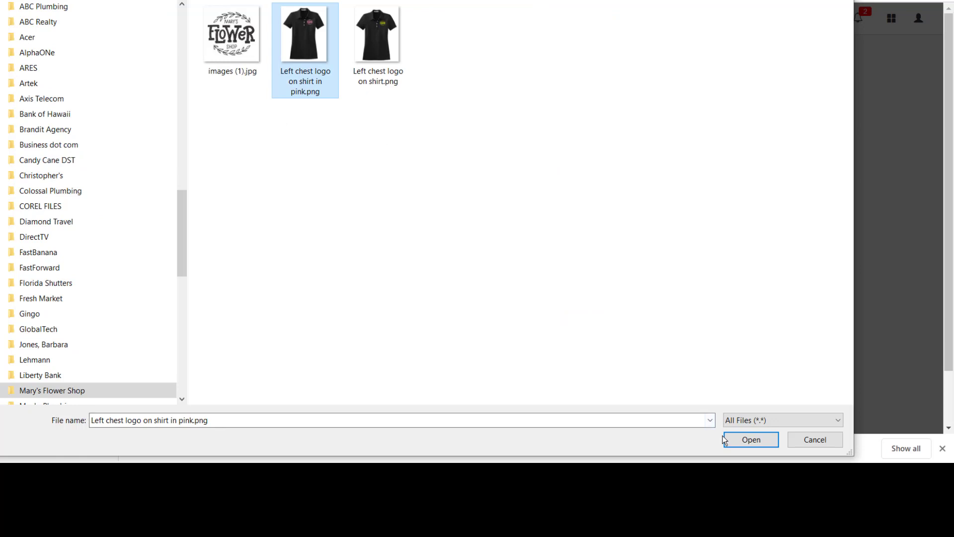
{"action": "left_click", "coordinate": [749, 439]}
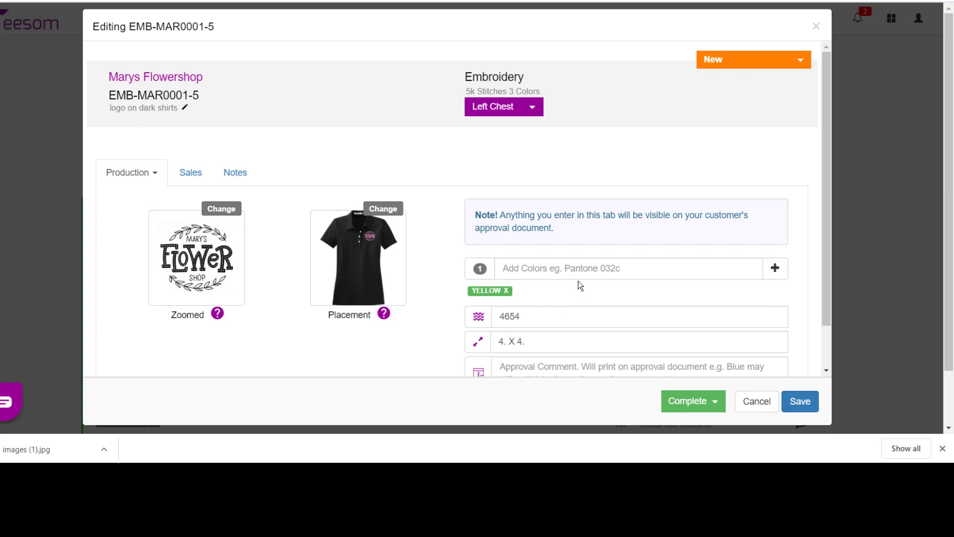
Step: Replace the yellow thread color of design EMB-MAR0001-5 with "pink" and save the artwork
{"action": "left_click", "coordinate": [506, 291]}
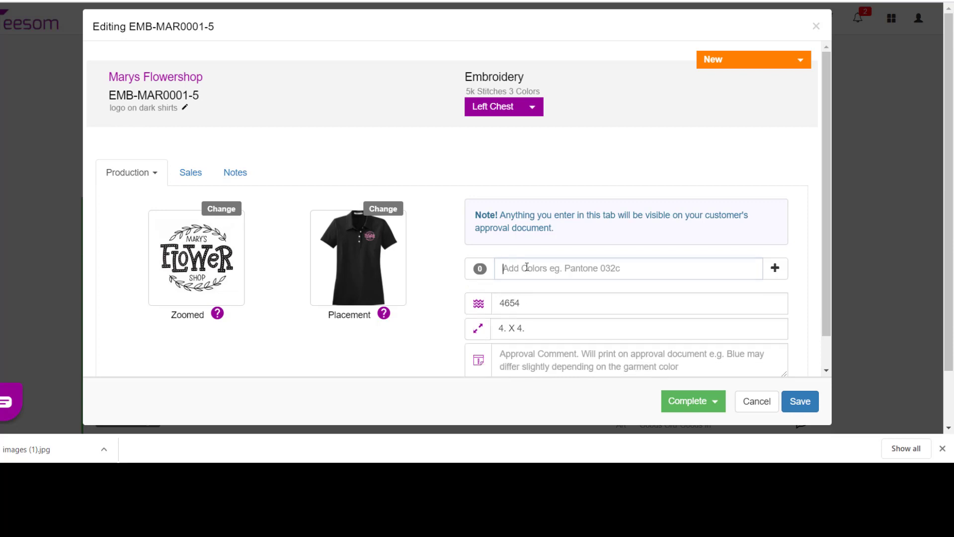
{"action": "type", "text": "pink"}
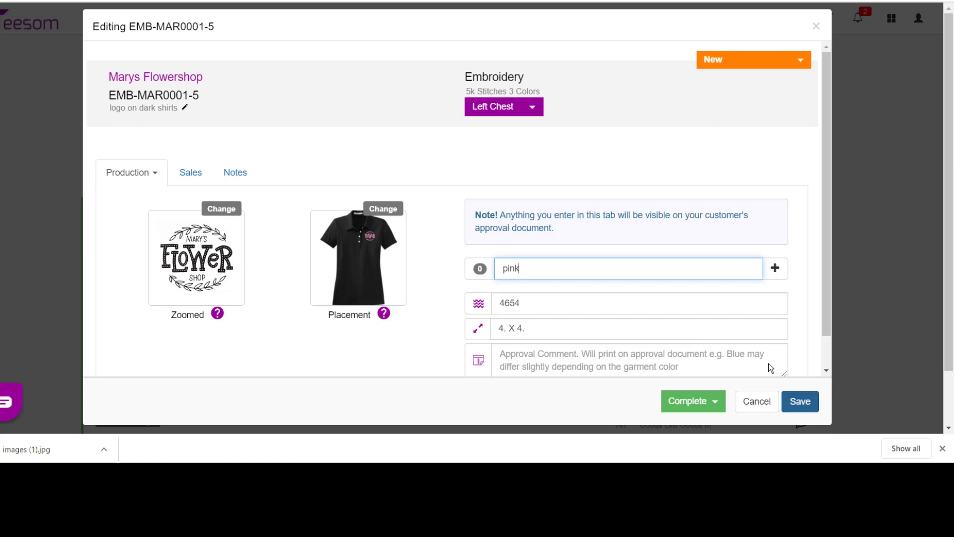
{"action": "left_click", "coordinate": [779, 273]}
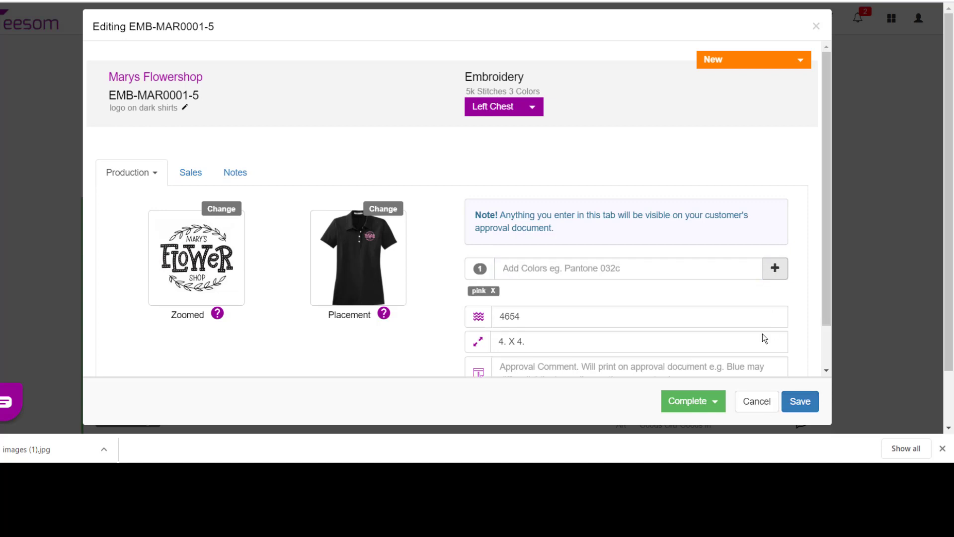
{"action": "left_click", "coordinate": [800, 403]}
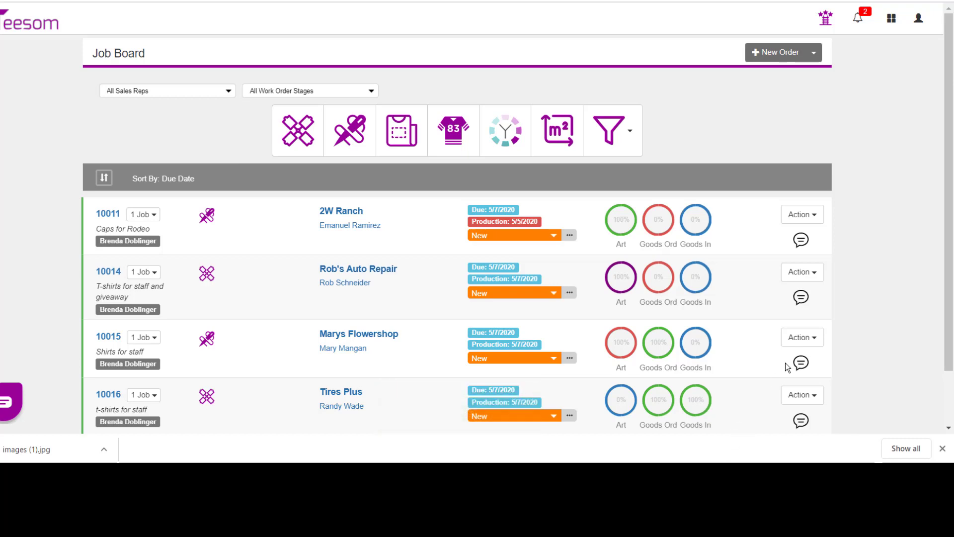
Step: Preview and send a new production approval request for the Marys Flowershop order, keeping the suggested due and reminder dates
{"action": "left_click", "coordinate": [798, 338]}
{"action": "scroll", "coordinate": [762, 387], "scroll_direction": "down", "scroll_amount": 3}
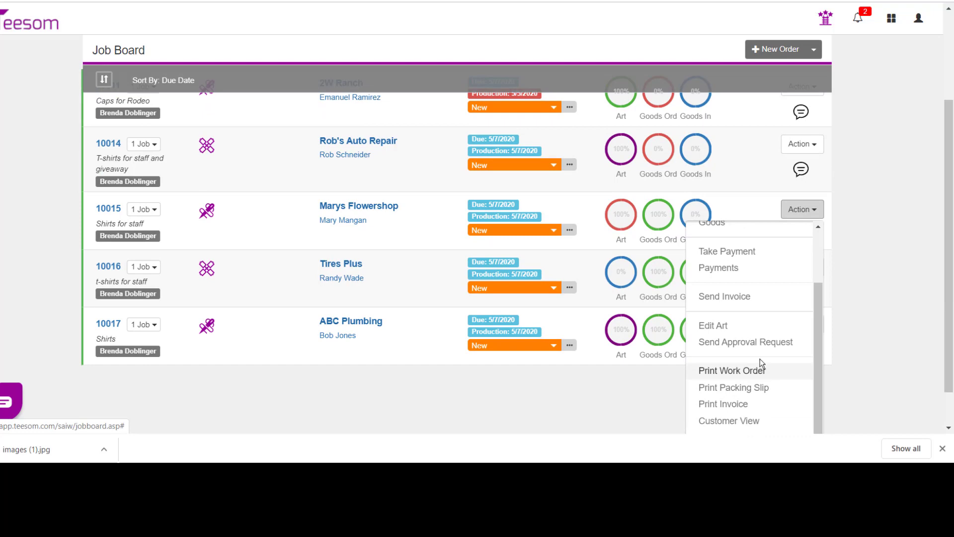
{"action": "left_click", "coordinate": [761, 343]}
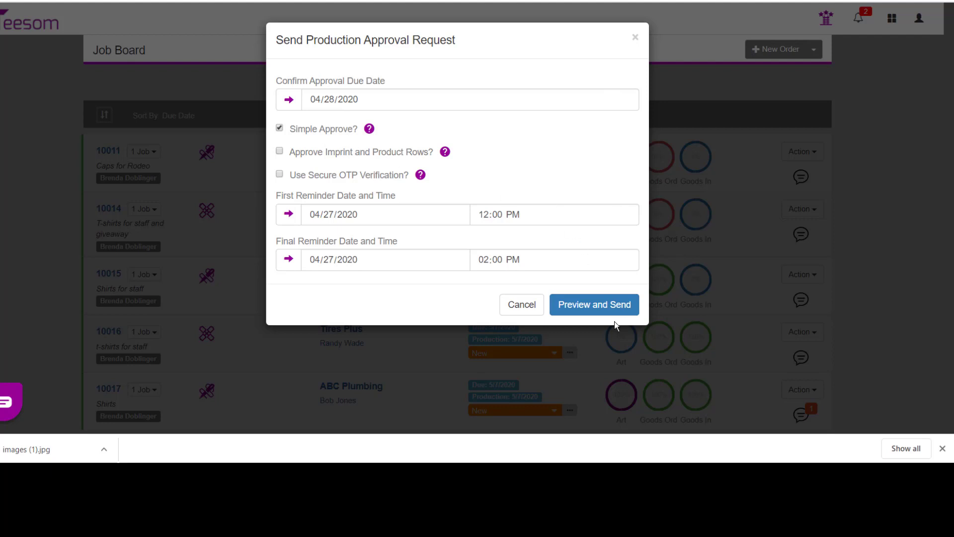
{"action": "left_click", "coordinate": [598, 309]}
{"action": "left_click", "coordinate": [907, 394]}
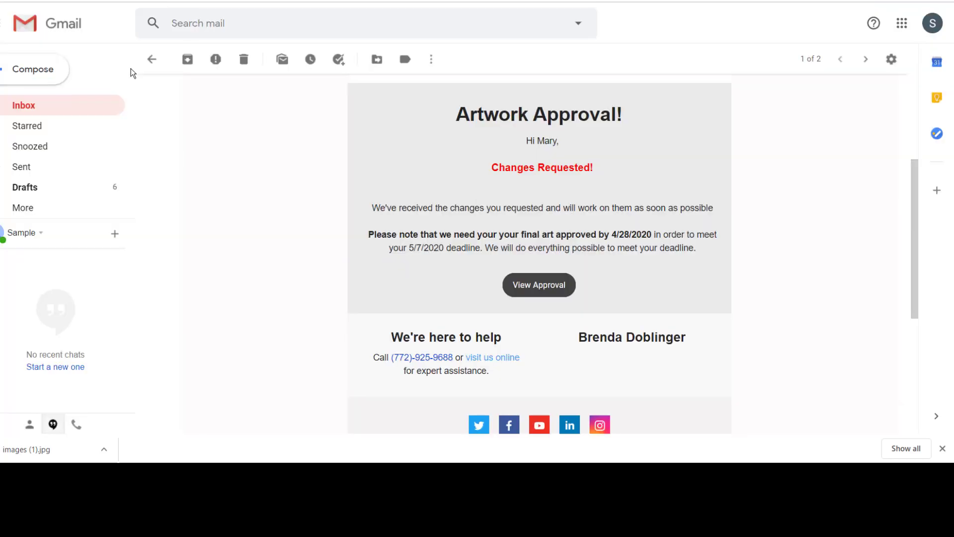
Step: In the Gmail inbox, open the approval from the "Production Approval - Rev: 2" email and review the images and imprint spec of design EMB-MAR0001-5
{"action": "left_click", "coordinate": [44, 109]}
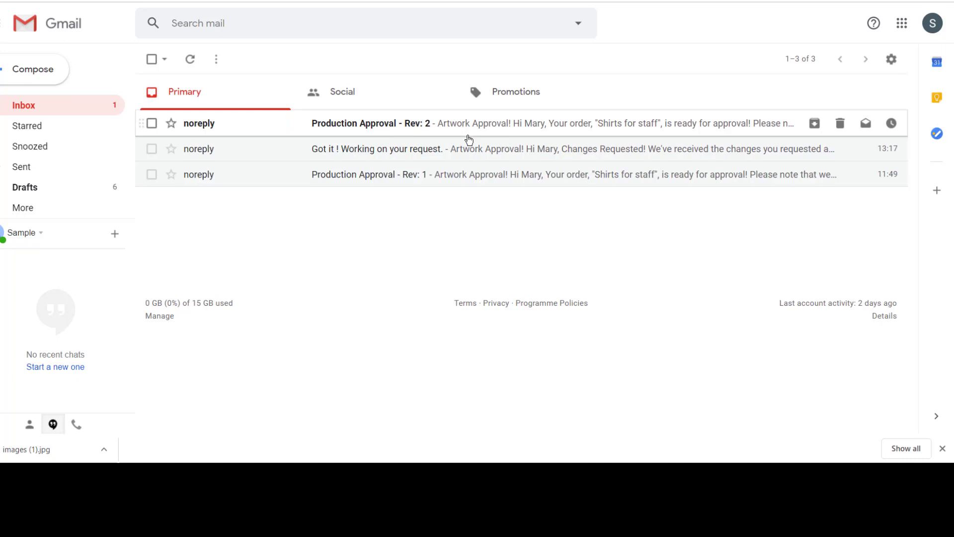
{"action": "left_click", "coordinate": [467, 129]}
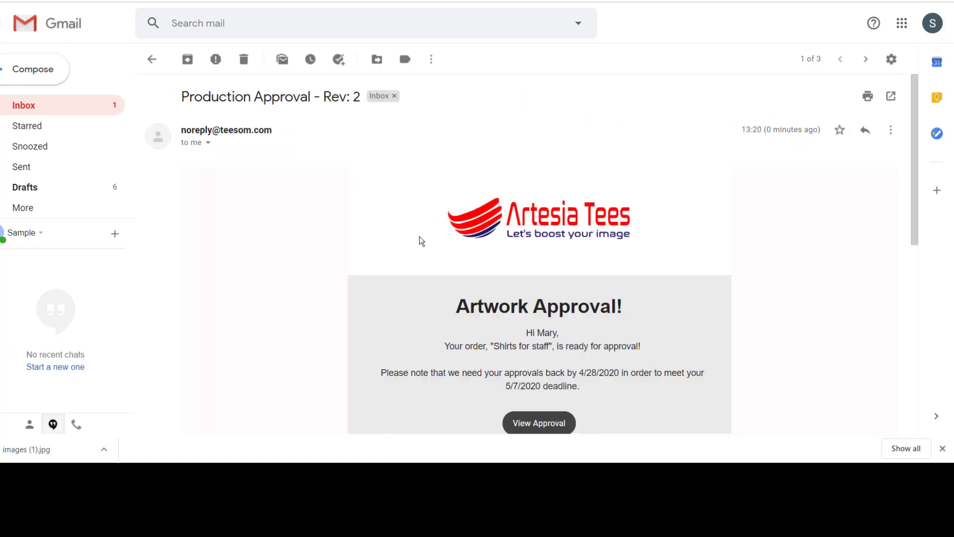
{"action": "scroll", "coordinate": [548, 346], "scroll_direction": "down", "scroll_amount": 4}
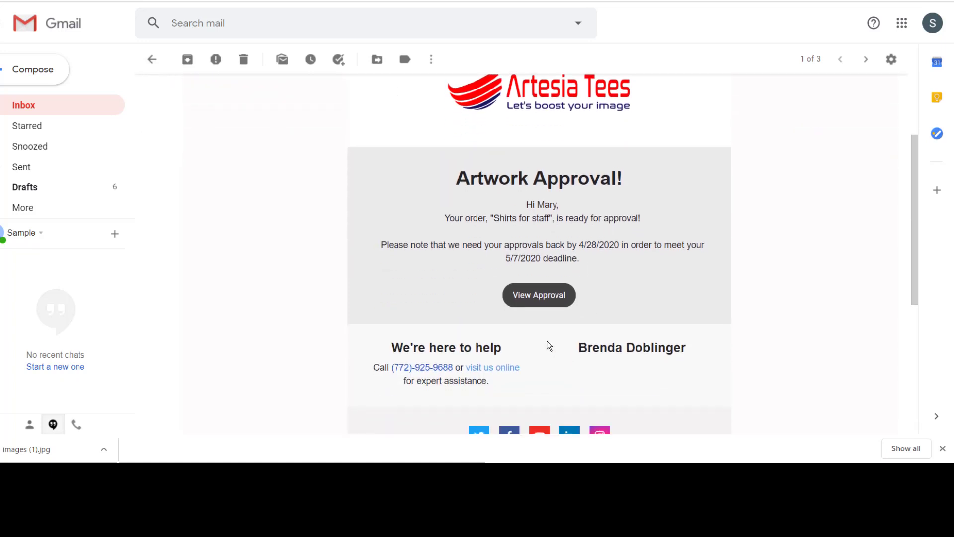
{"action": "left_click", "coordinate": [533, 298]}
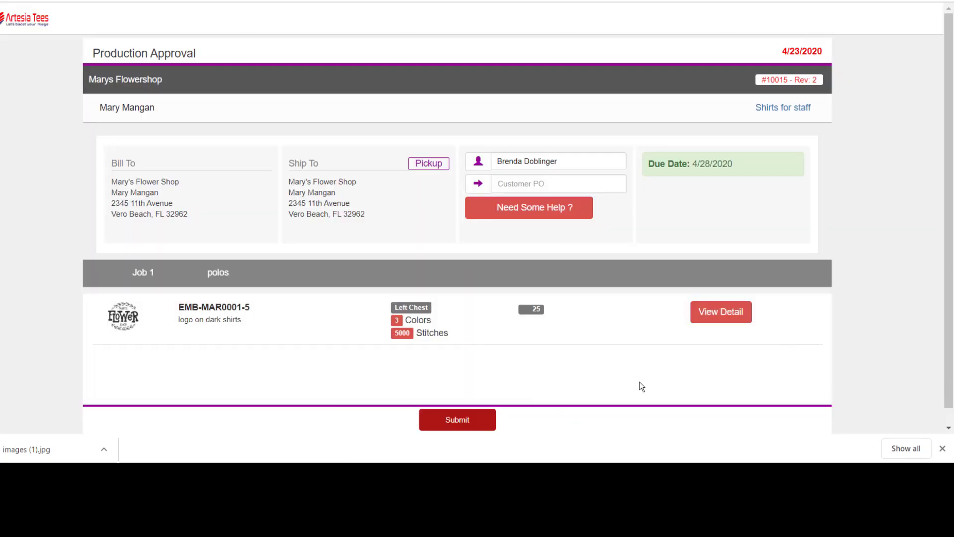
{"action": "left_click", "coordinate": [717, 320]}
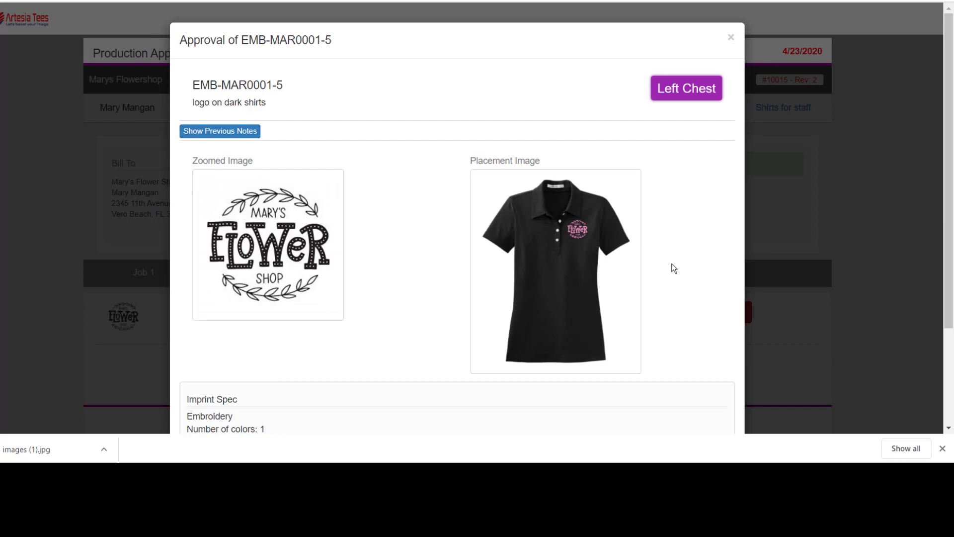
{"action": "scroll", "coordinate": [674, 269], "scroll_direction": "down", "scroll_amount": 3}
{"action": "scroll", "coordinate": [678, 266], "scroll_direction": "up", "scroll_amount": 3}
{"action": "left_click", "coordinate": [731, 37]}
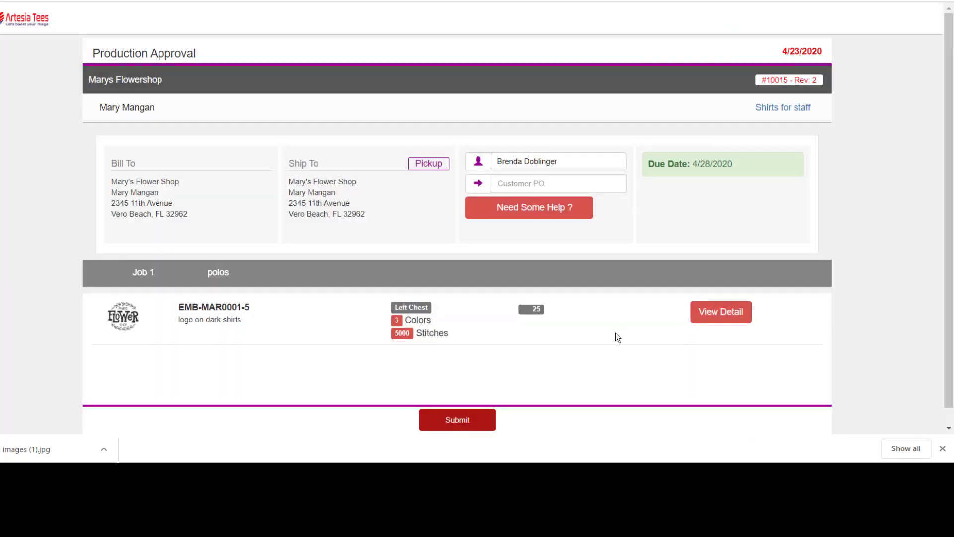
Step: Submit the revised production approval as Approved and dismiss the confirmation
{"action": "left_click", "coordinate": [482, 419]}
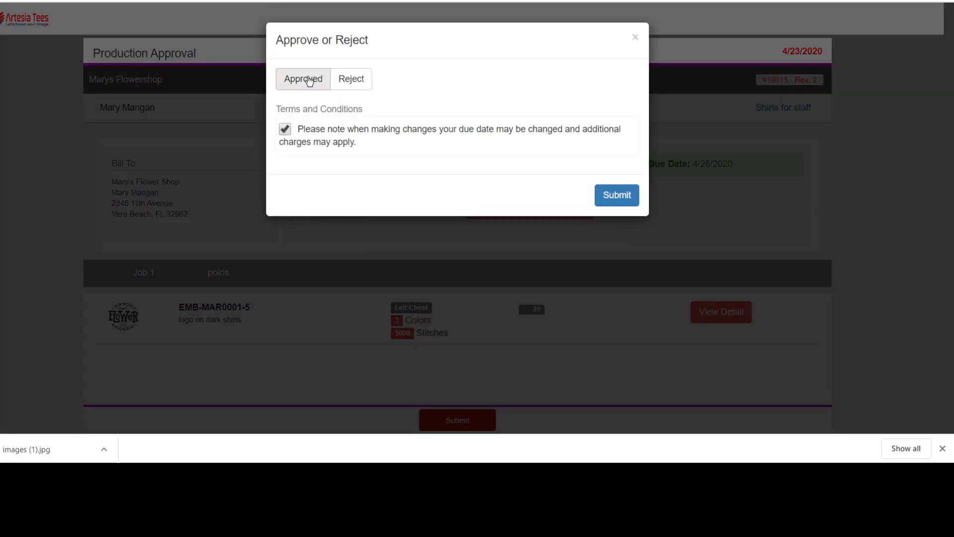
{"action": "left_click", "coordinate": [309, 81]}
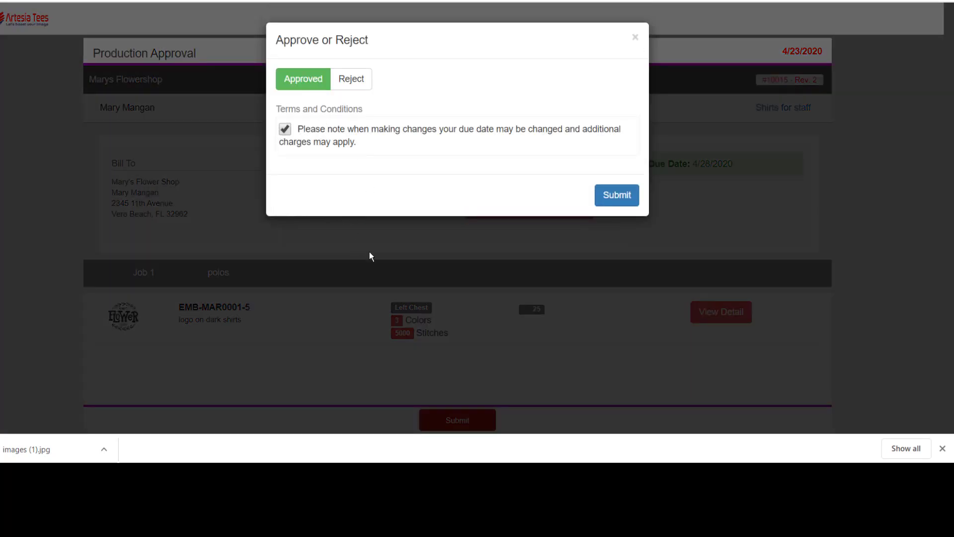
{"action": "left_click", "coordinate": [620, 195]}
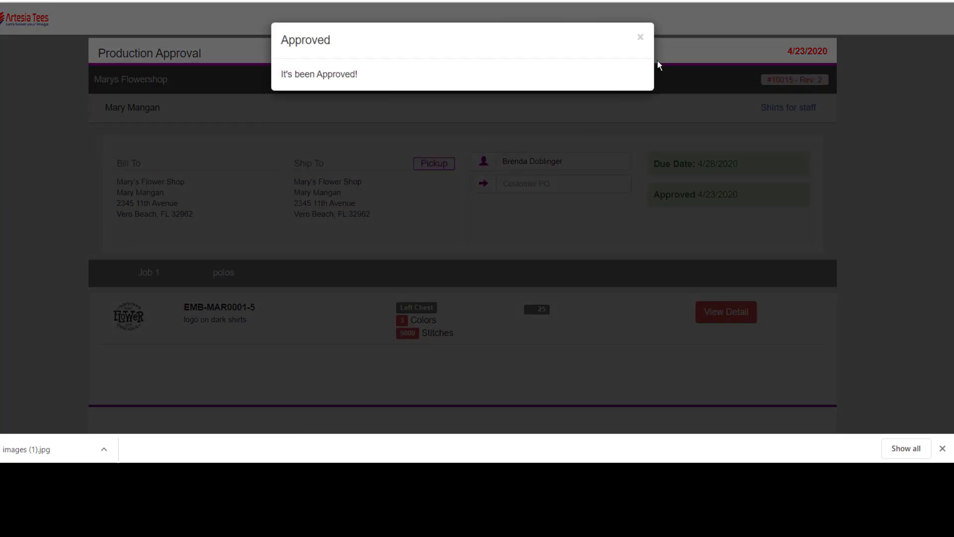
{"action": "left_click", "coordinate": [640, 38]}
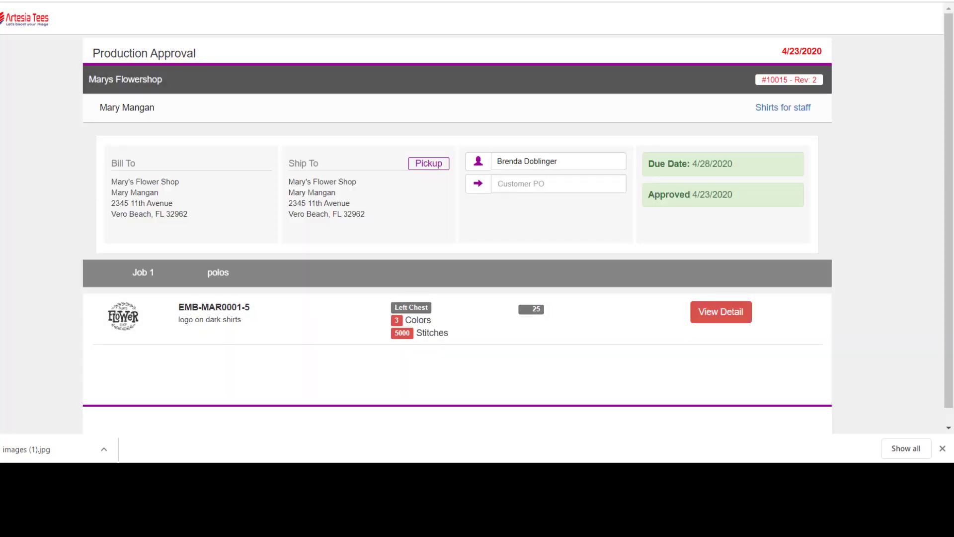
Step: Return to the Gmail inbox and read the "Approved! Thank You." email
{"action": "left_click", "coordinate": [259, 1]}
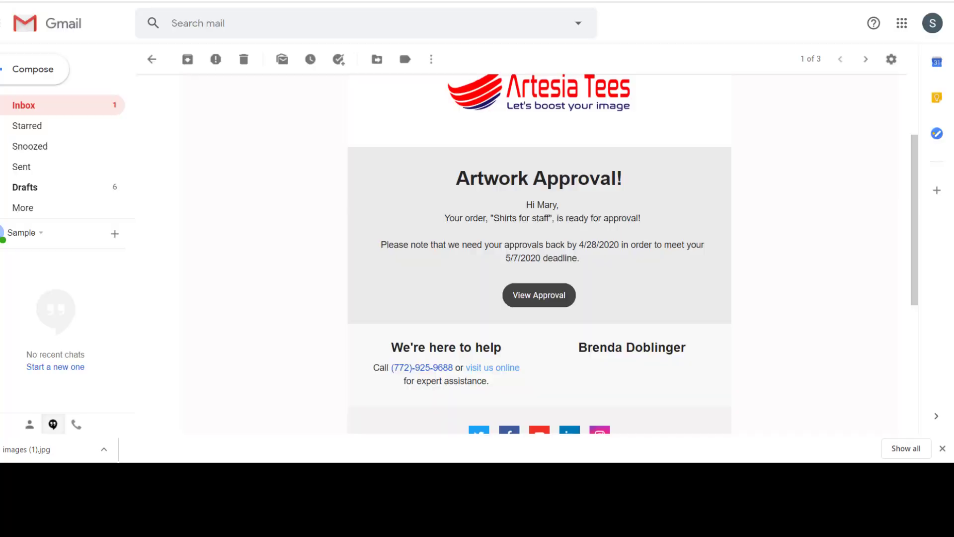
{"action": "left_click", "coordinate": [61, 111]}
{"action": "left_click", "coordinate": [373, 124]}
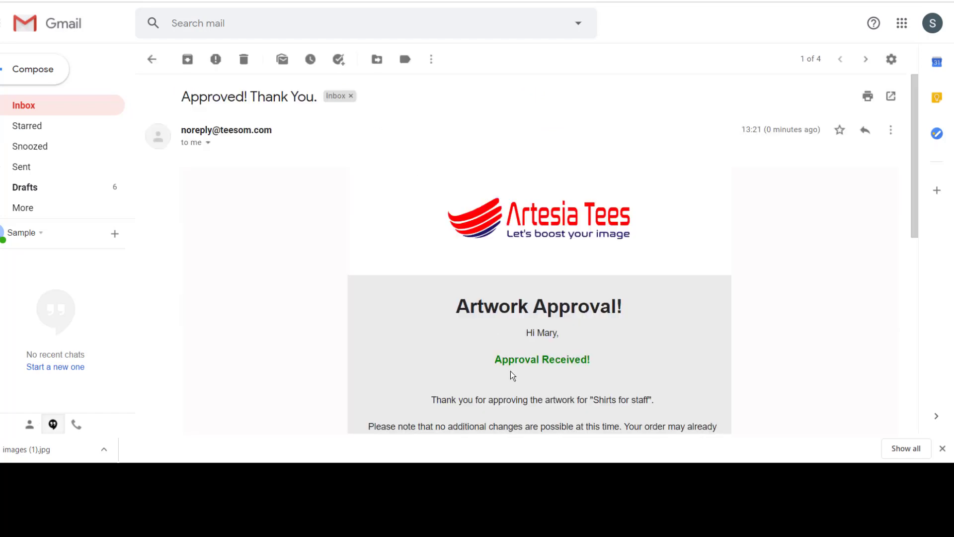
{"action": "scroll", "coordinate": [613, 335], "scroll_direction": "down", "scroll_amount": 3}
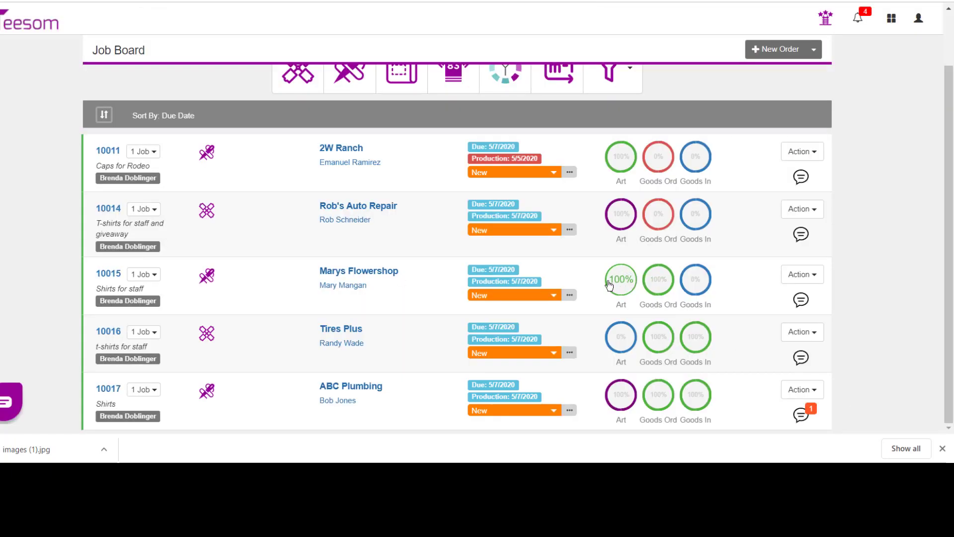
Step: On the Teesom Job Board, check the Marys Flowershop art status, read through the order notes and close them
{"action": "mouse_move", "coordinate": [623, 293]}
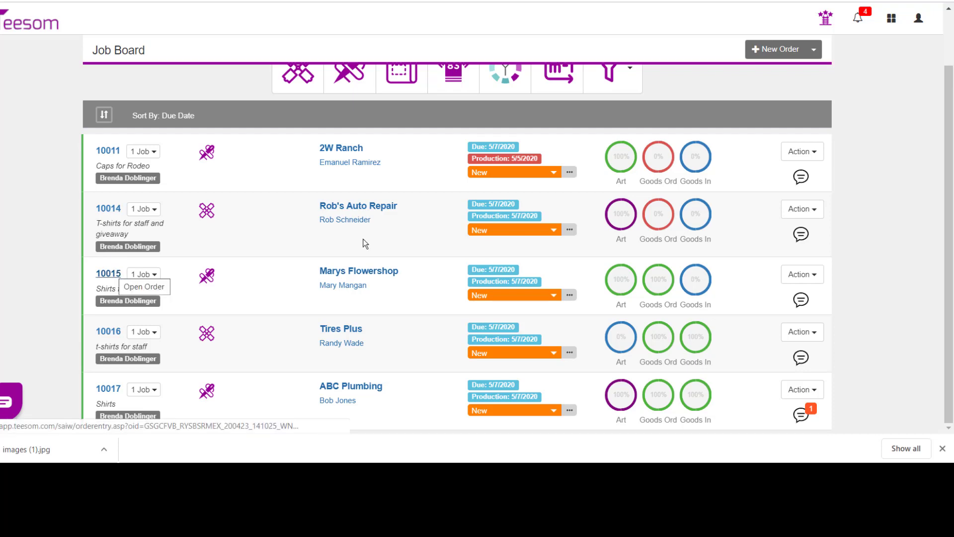
{"action": "left_click", "coordinate": [800, 300]}
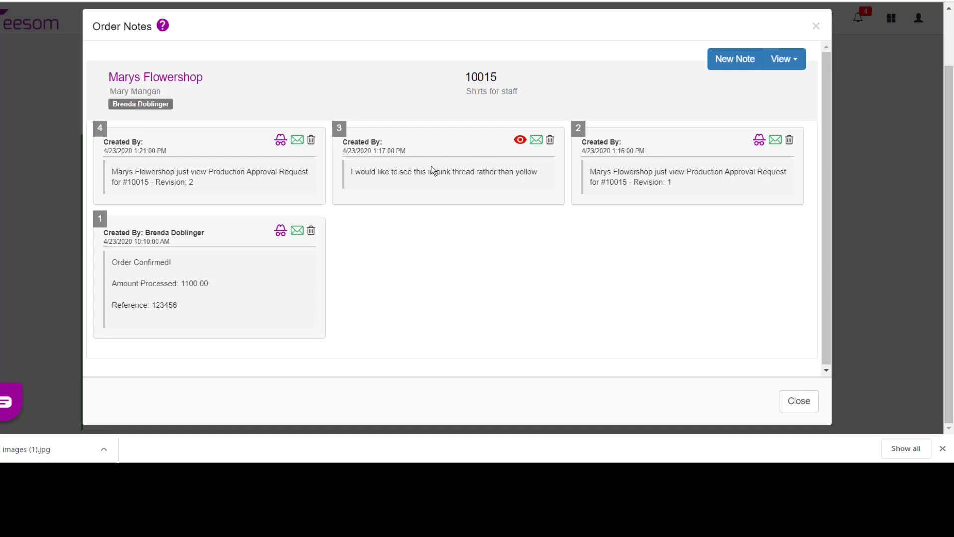
{"action": "left_click", "coordinate": [799, 401]}
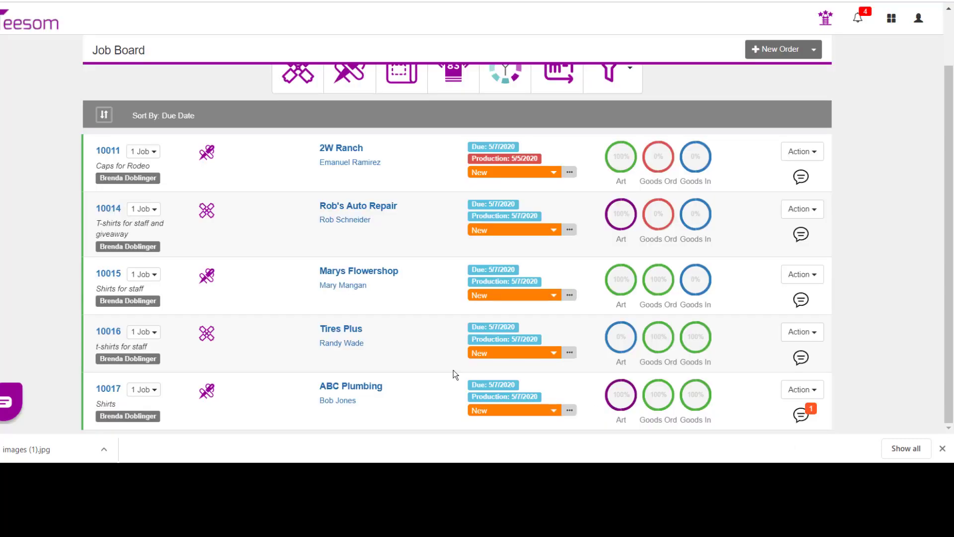
Step: Open the Marys Flowershop order's approval history, view why revision 1 was rejected, and check the order's art status on the Job Board
{"action": "left_click", "coordinate": [108, 273]}
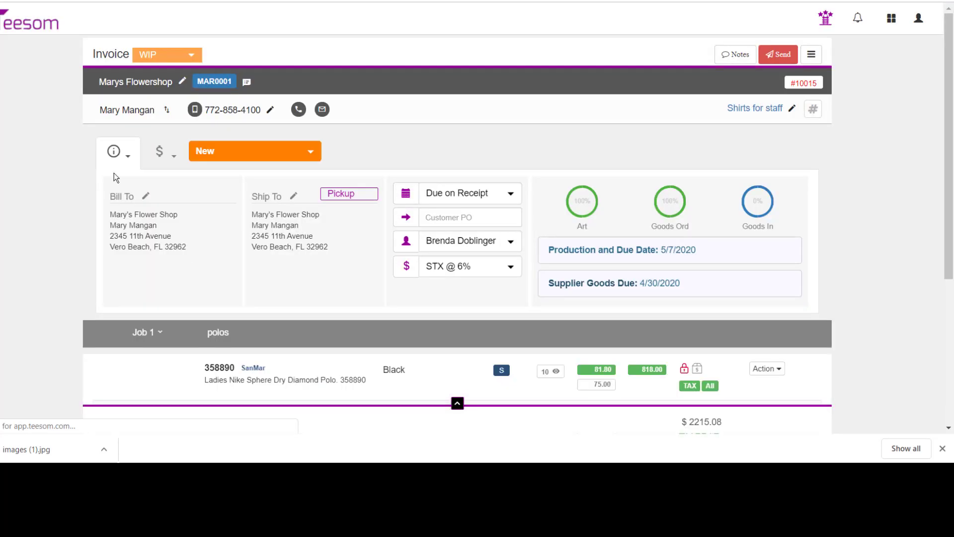
{"action": "left_click", "coordinate": [128, 158]}
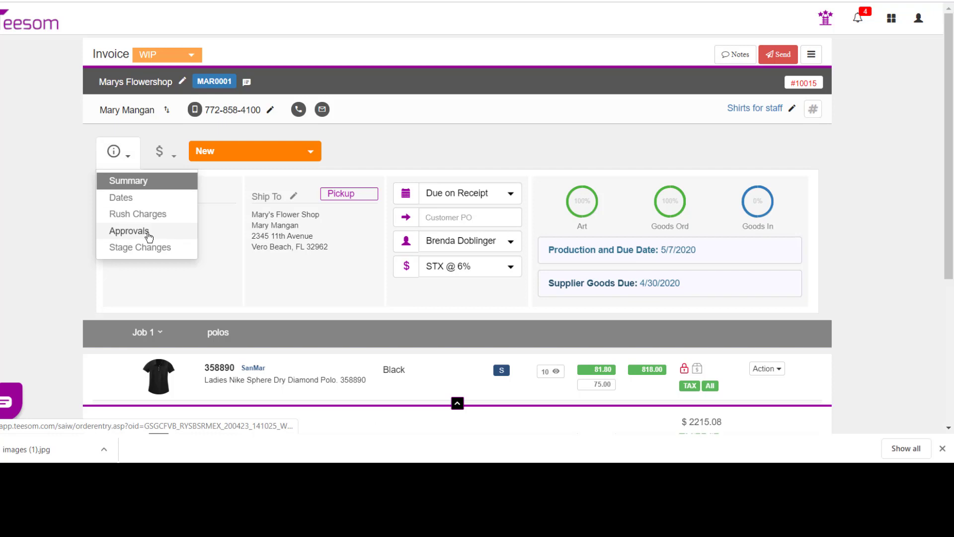
{"action": "left_click", "coordinate": [147, 233]}
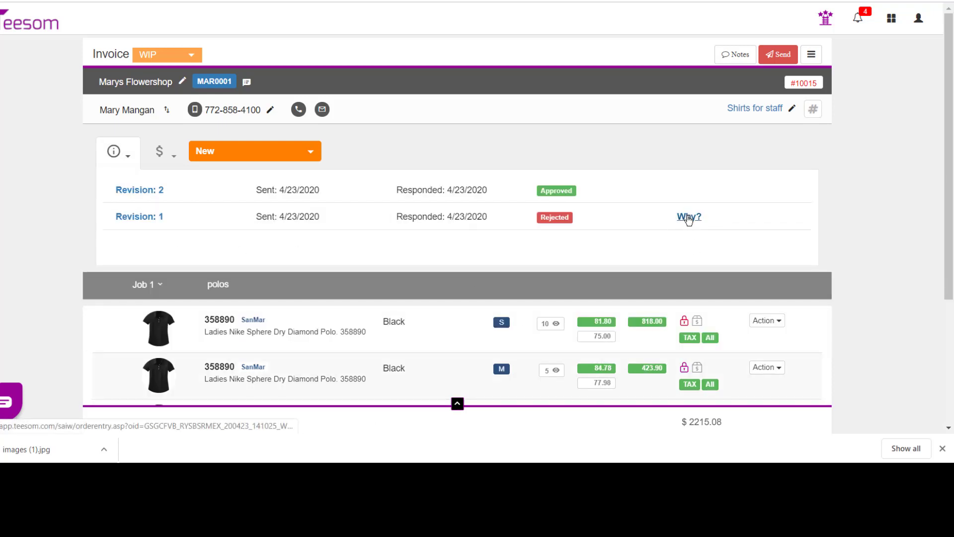
{"action": "left_click", "coordinate": [686, 217]}
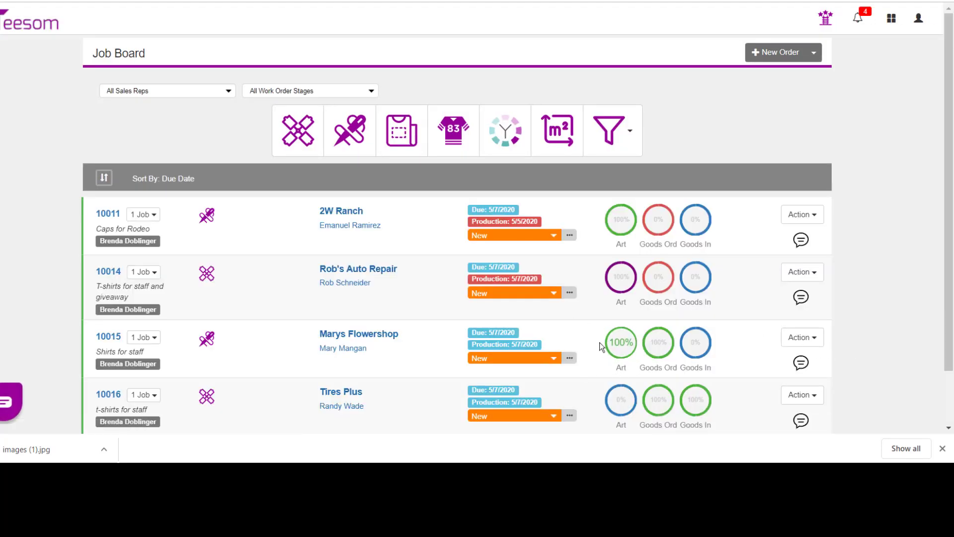
{"action": "mouse_move", "coordinate": [608, 351]}
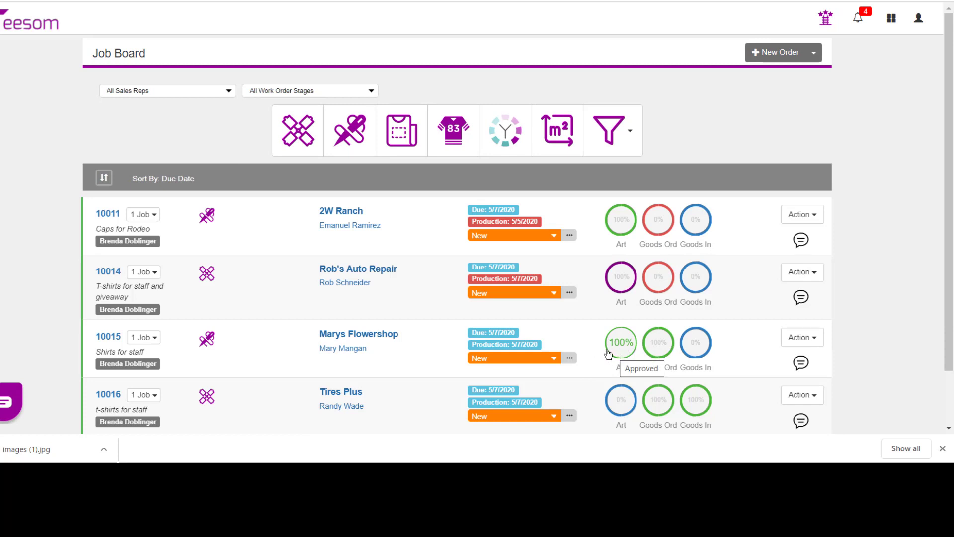